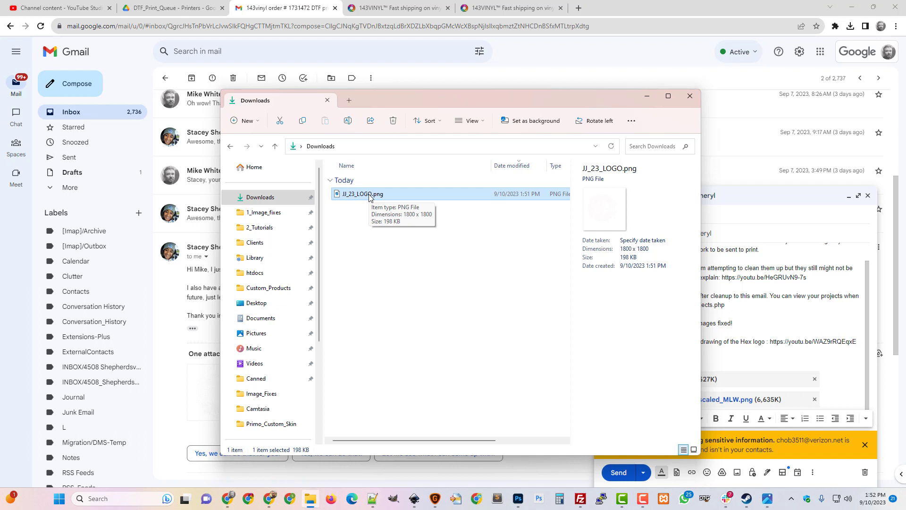
Step: Open JJ_23_LOGO.png from the Downloads folder in Photoshop
{"action": "right_click", "coordinate": [369, 196]}
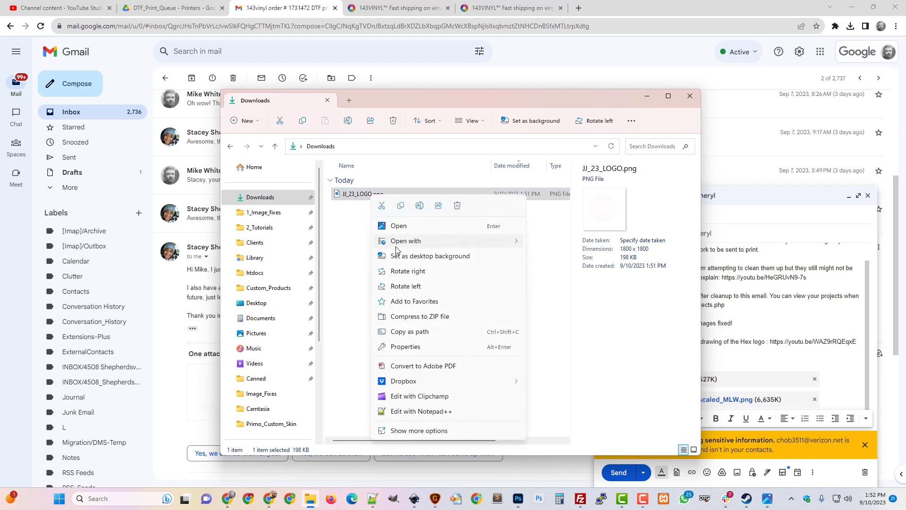
{"action": "mouse_move", "coordinate": [514, 241]}
{"action": "left_click", "coordinate": [556, 257]}
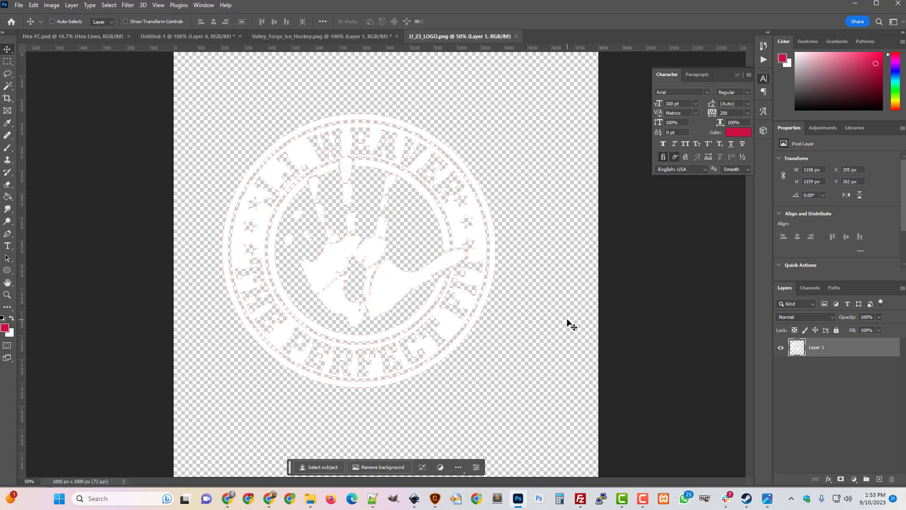
Step: Add a new layer, fill it with black, and place it beneath the logo layer
{"action": "key", "text": "ctrl"}
{"action": "key", "text": "ctrl+shift+n"}
{"action": "key", "text": "Return"}
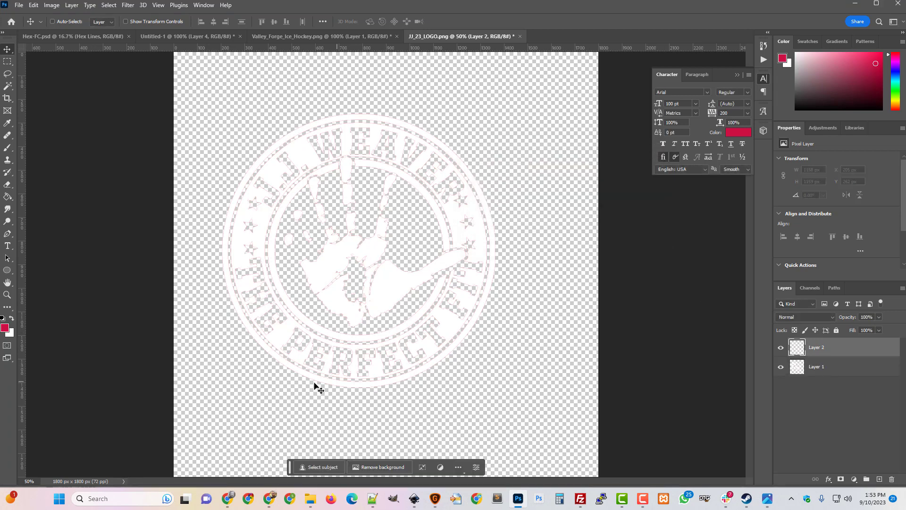
{"action": "left_click", "coordinate": [3, 319]}
{"action": "left_click", "coordinate": [3, 319]}
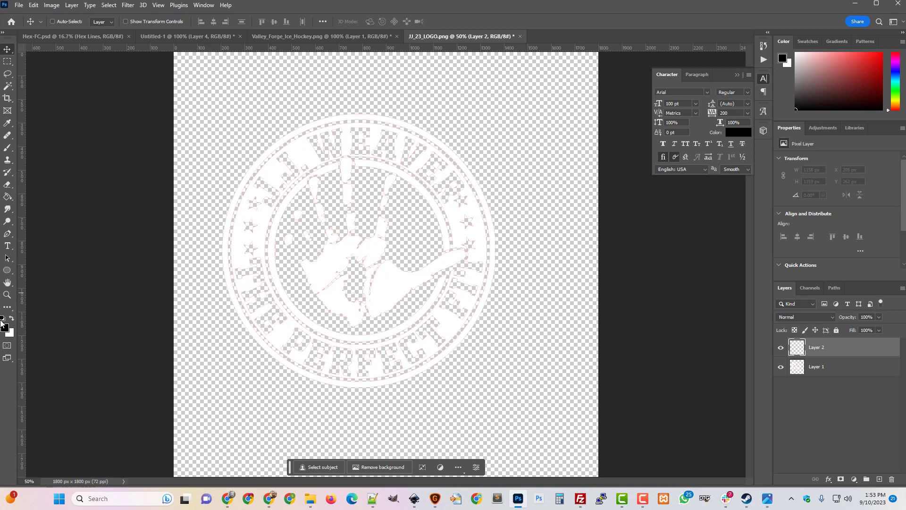
{"action": "left_click", "coordinate": [7, 197]}
{"action": "left_click", "coordinate": [245, 271]}
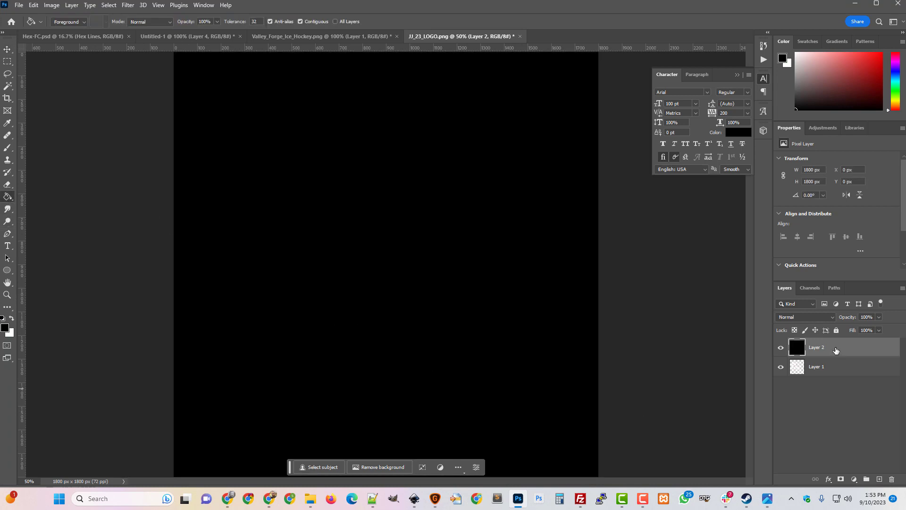
{"action": "left_click_drag", "start_coordinate": [835, 351], "coordinate": [840, 391]}
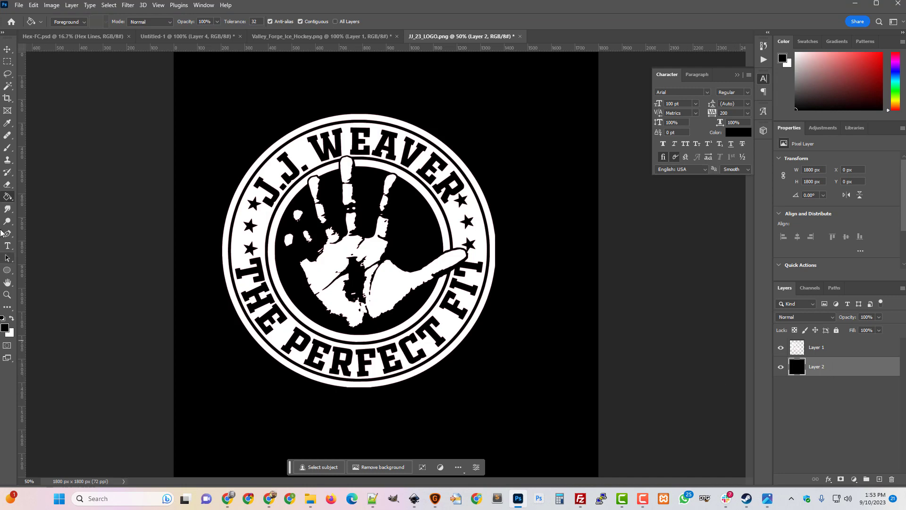
Step: Add another layer between the logo and the black layer and fill it with white
{"action": "key", "text": "ctrl+shift+n"}
{"action": "key", "text": "Return"}
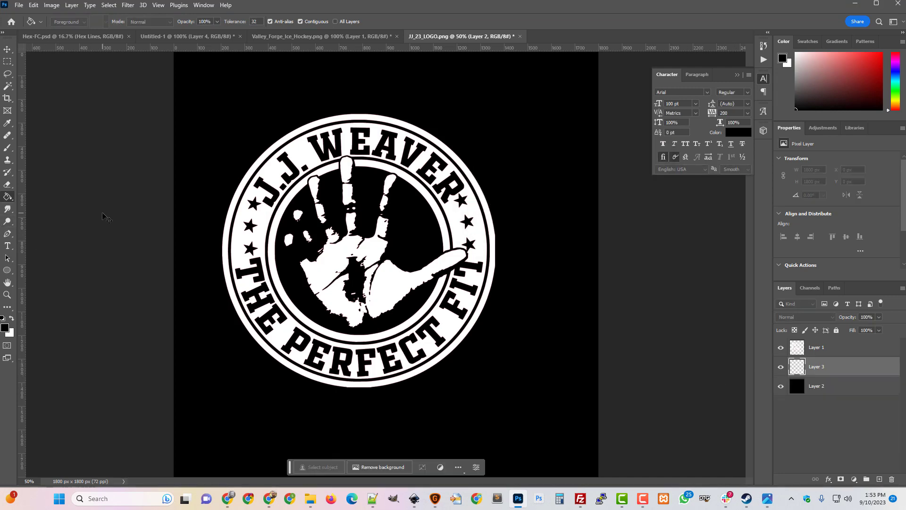
{"action": "left_click", "coordinate": [13, 319]}
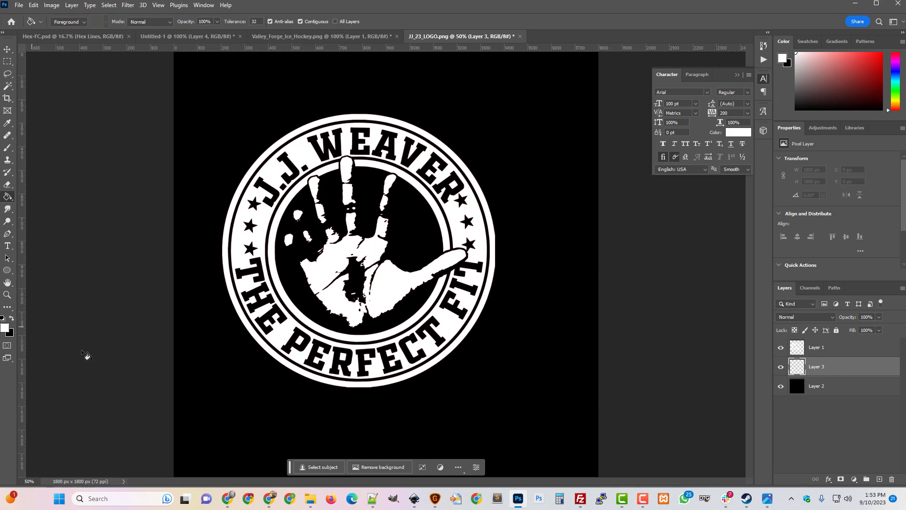
{"action": "left_click", "coordinate": [227, 357]}
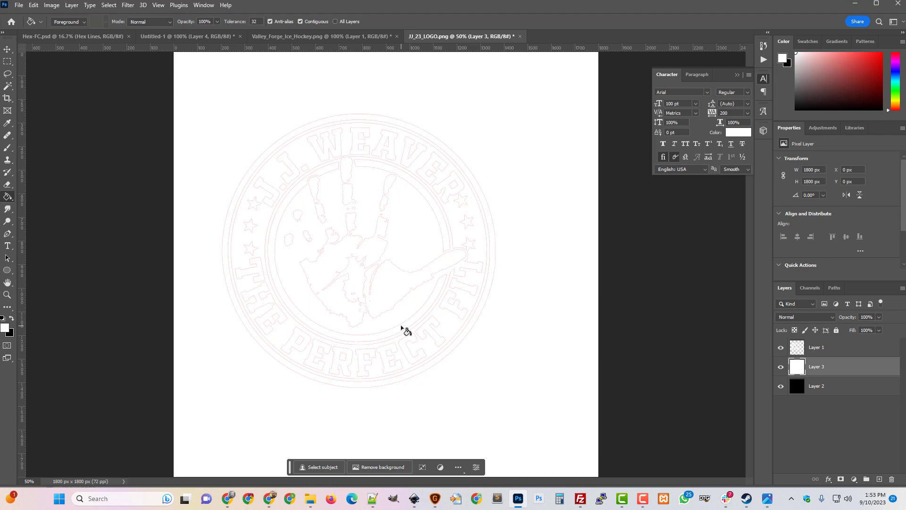
Step: Examine the logo's edges against the white background at 100% magnification
{"action": "key", "text": "ctrl+plus"}
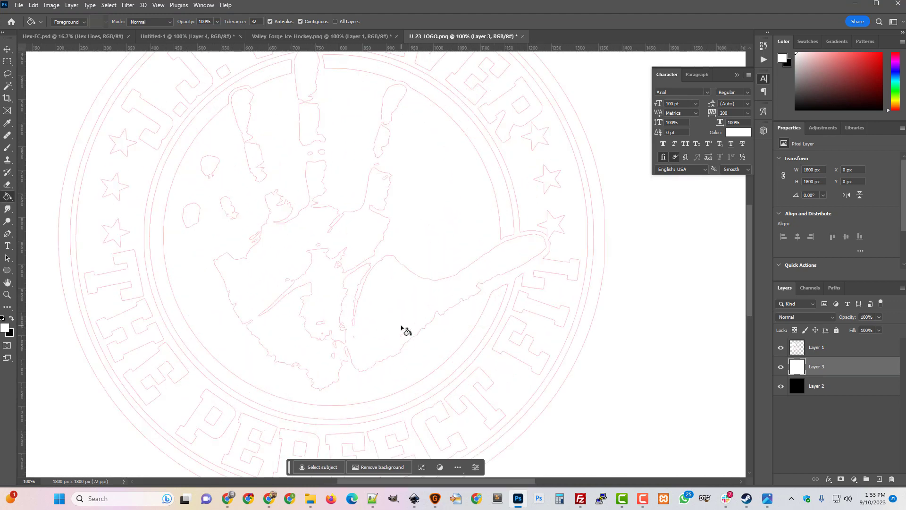
{"action": "key", "text": "ctrl+minus"}
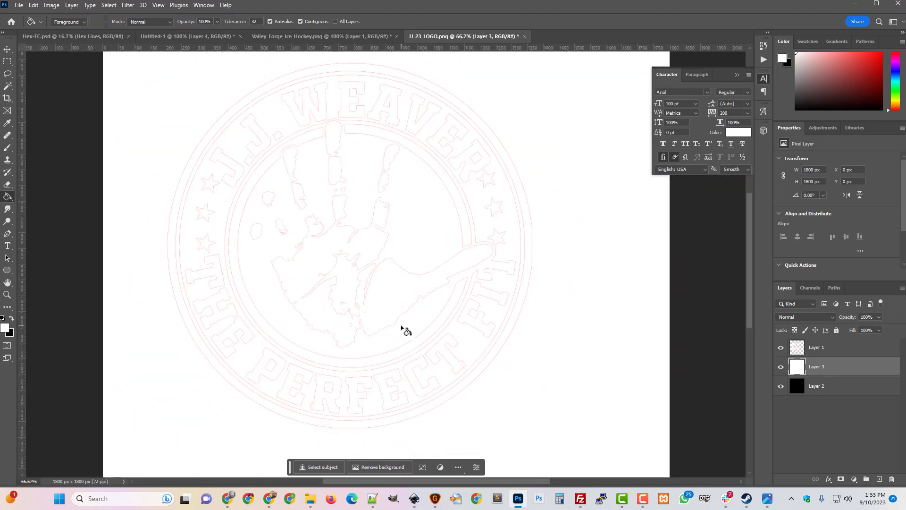
{"action": "key", "text": "ctrl+plus"}
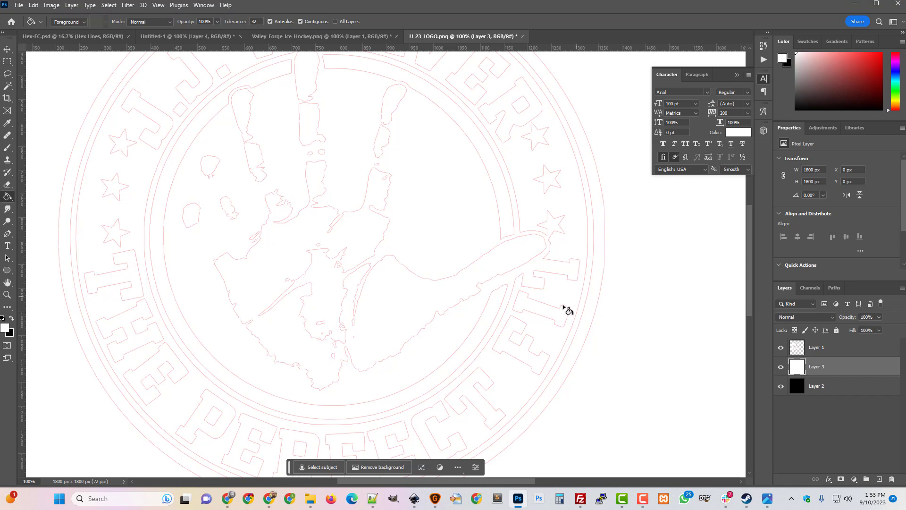
{"action": "scroll", "coordinate": [567, 307], "scroll_direction": "up", "scroll_amount": 3}
{"action": "scroll", "coordinate": [566, 310], "scroll_direction": "down", "scroll_amount": 5}
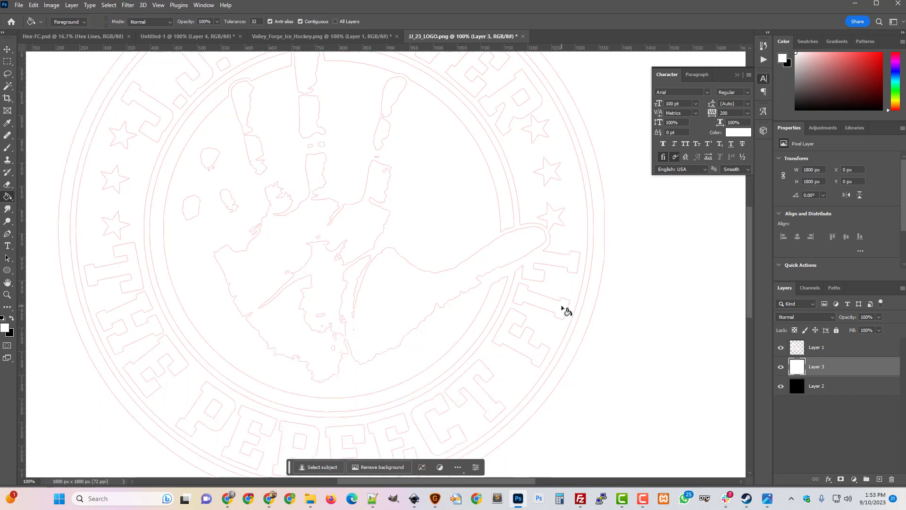
{"action": "scroll", "coordinate": [562, 310], "scroll_direction": "up", "scroll_amount": 3}
{"action": "scroll", "coordinate": [560, 310], "scroll_direction": "up", "scroll_amount": 3}
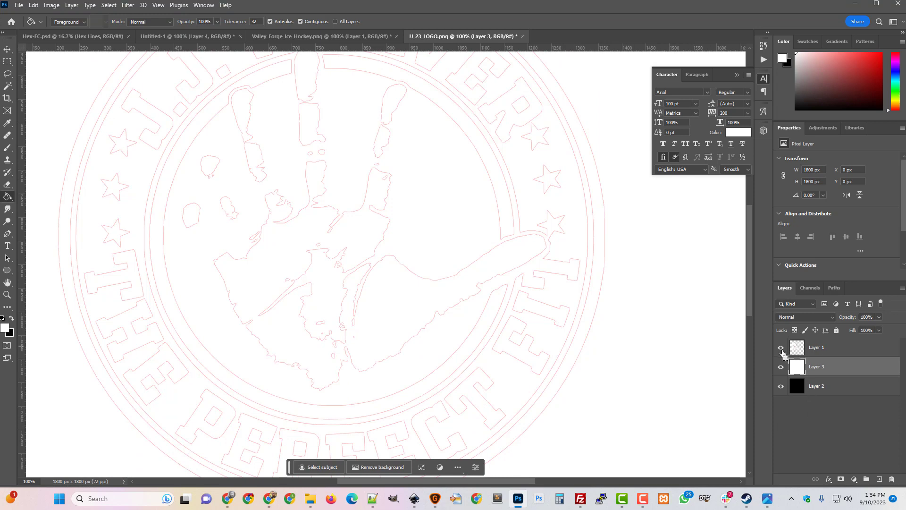
Step: Load Layer 1's pixels as a selection and hide the white layer so the logo sits over black
{"action": "left_click", "coordinate": [798, 348], "text": "ctrl"}
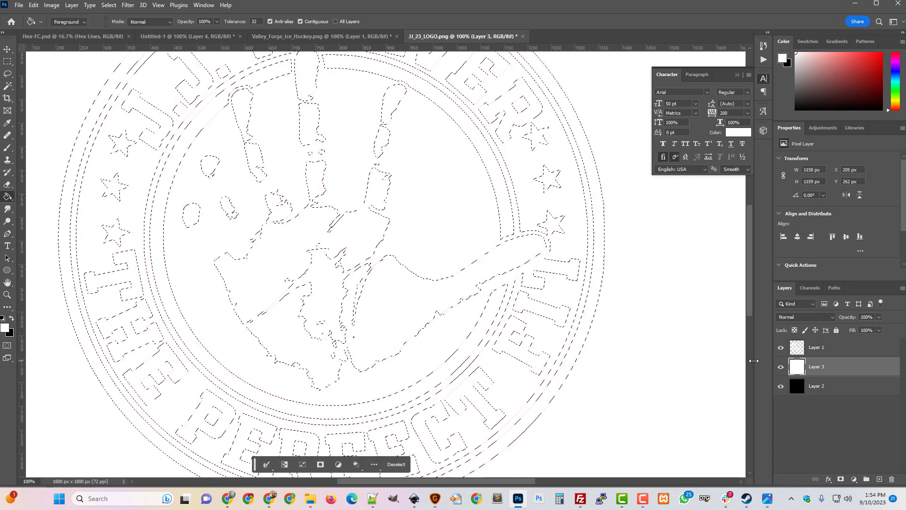
{"action": "left_click", "coordinate": [780, 366]}
{"action": "left_click", "coordinate": [780, 386]}
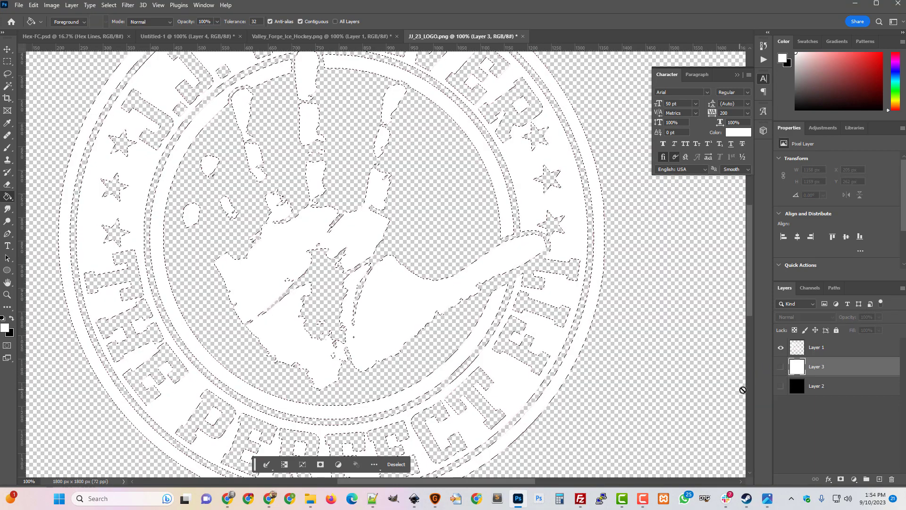
{"action": "left_click", "coordinate": [780, 386]}
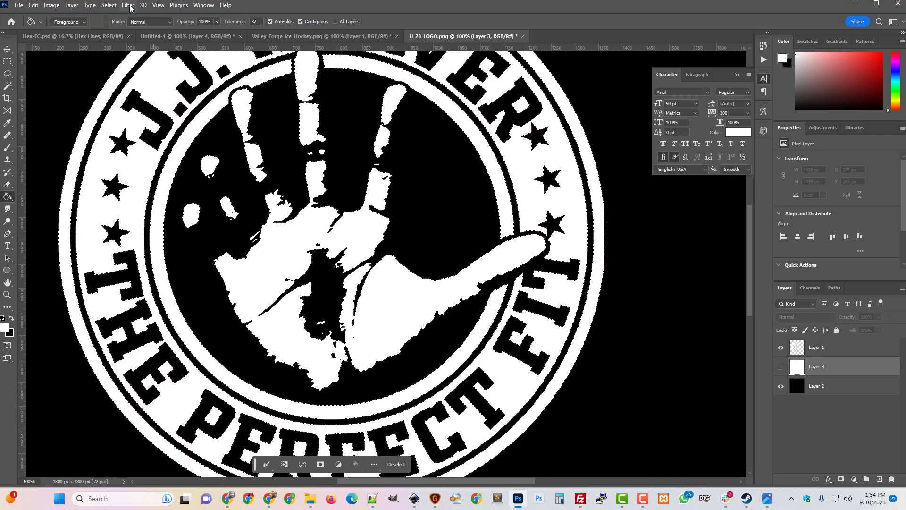
Step: Contract the logo selection by 1 pixel
{"action": "left_click", "coordinate": [108, 5]}
{"action": "mouse_move", "coordinate": [140, 150]}
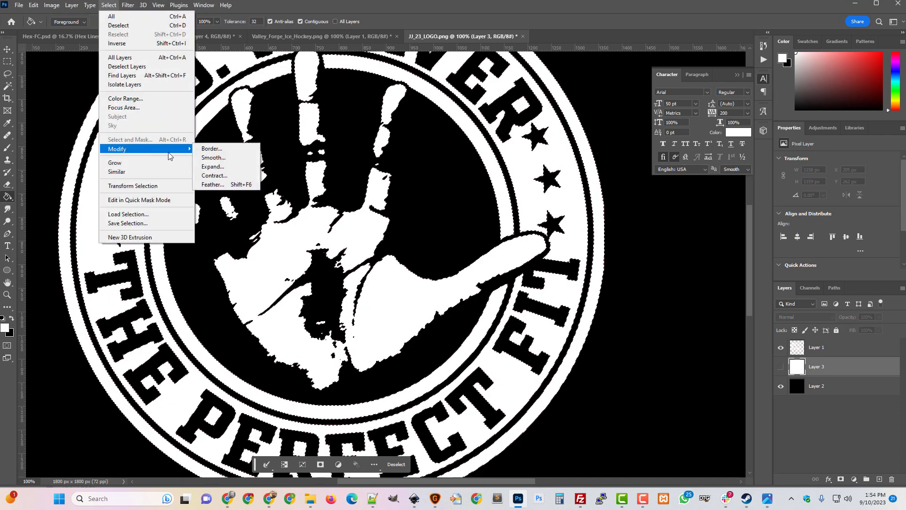
{"action": "left_click", "coordinate": [218, 177]}
{"action": "type", "text": "1"}
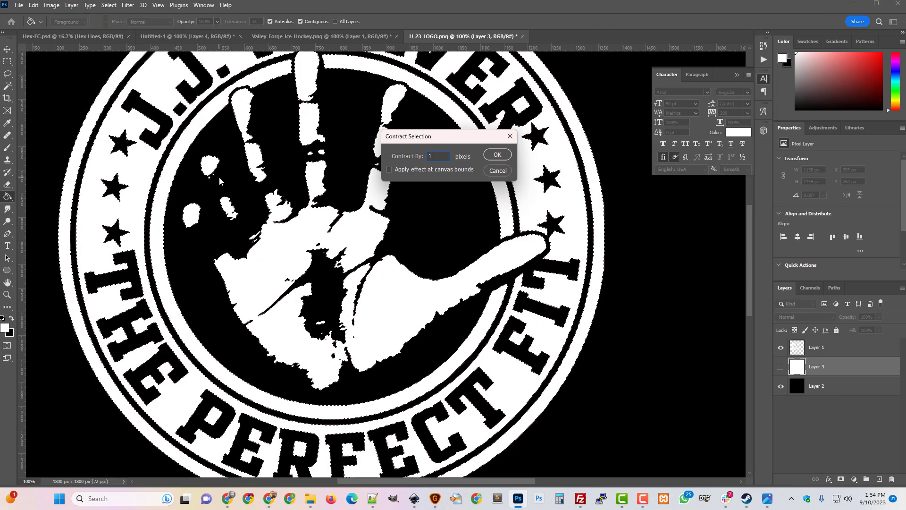
{"action": "key", "text": "Return"}
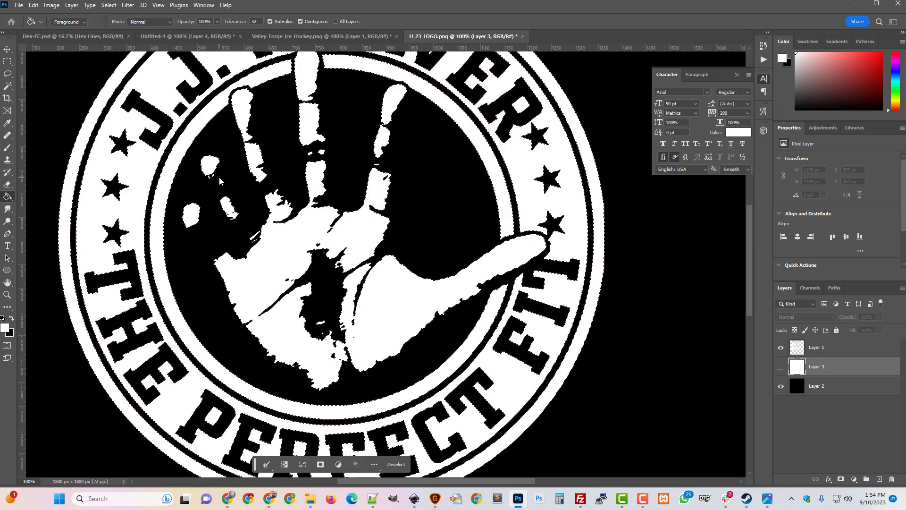
Step: Make Layer 1 active, invert the selection, and show the white layer again
{"action": "left_click", "coordinate": [816, 349]}
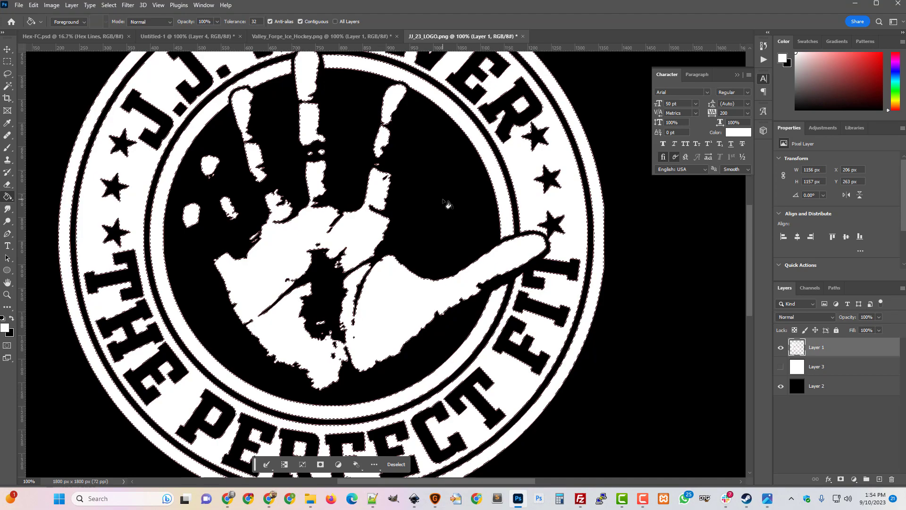
{"action": "key", "text": "shift+ctrl+i"}
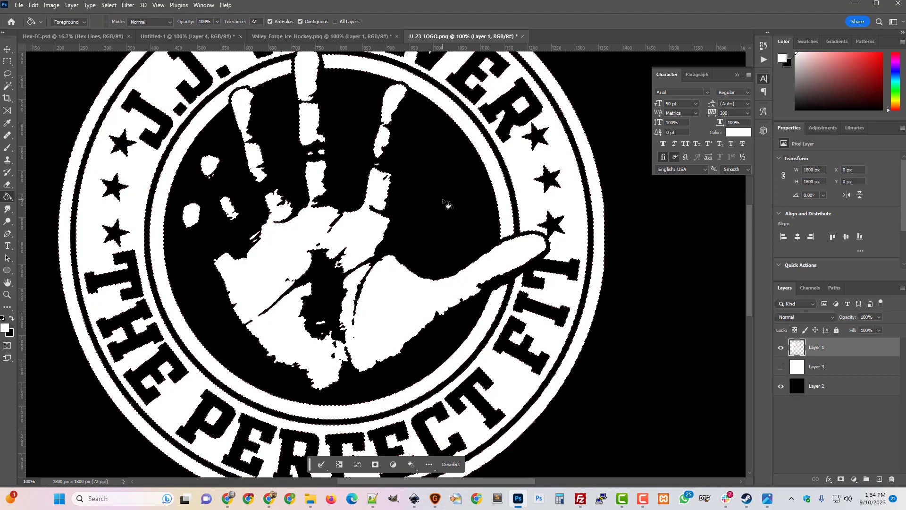
{"action": "left_click", "coordinate": [108, 6]}
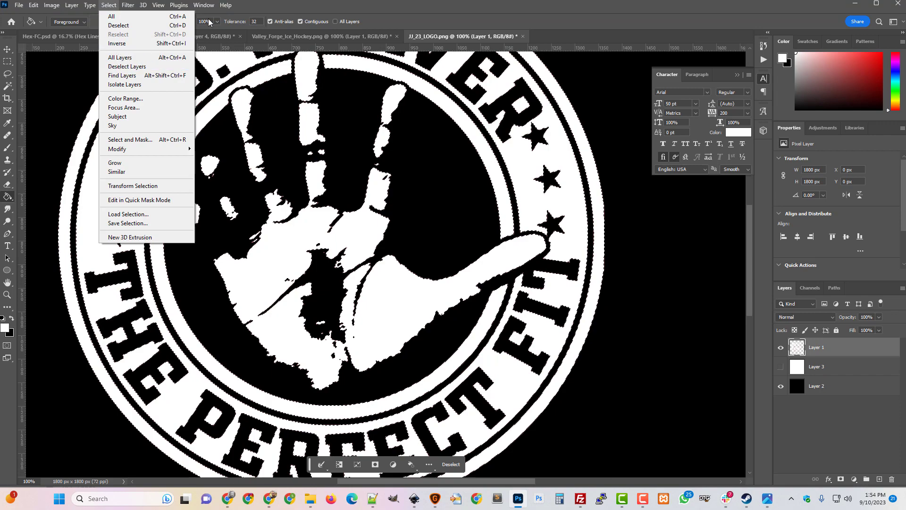
{"action": "left_click", "coordinate": [302, 7]}
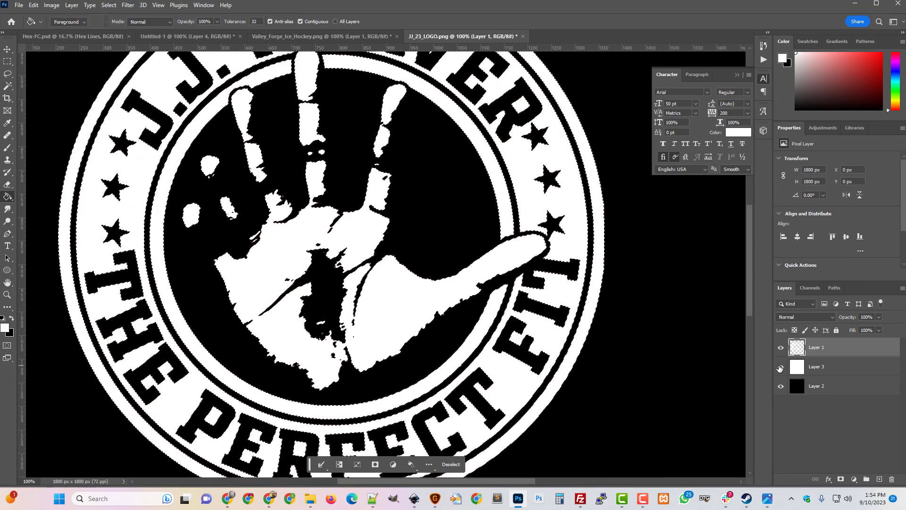
{"action": "left_click", "coordinate": [779, 367]}
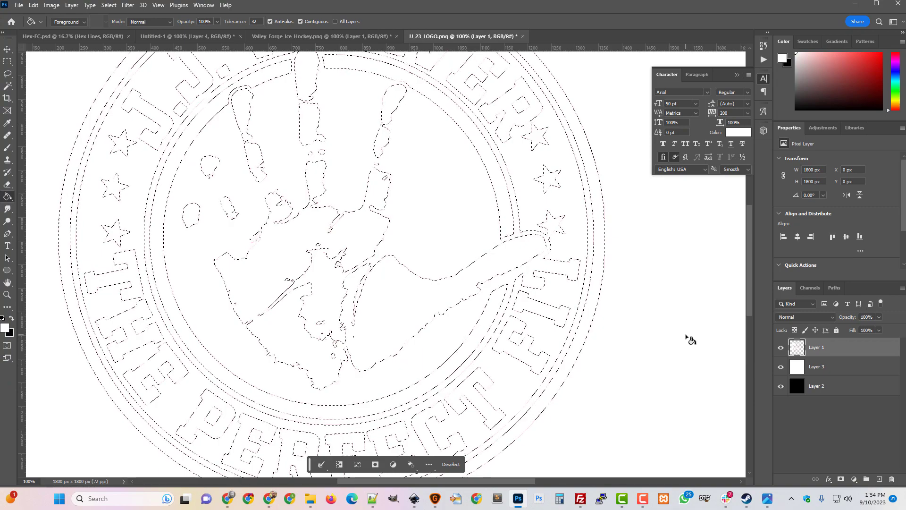
Step: Duplicate Layer 1 and place the copy beneath all the other layers
{"action": "right_click", "coordinate": [816, 349]}
{"action": "left_click", "coordinate": [760, 154]}
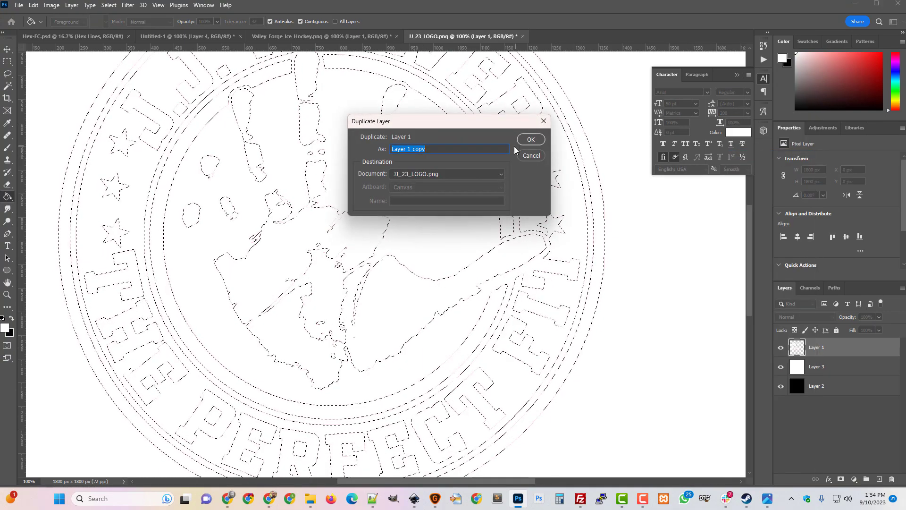
{"action": "key", "text": "Return"}
{"action": "left_click_drag", "start_coordinate": [821, 348], "coordinate": [780, 431]}
Step: Convert the Layer 1 copy to a smart object and make the original Layer 1 active again
{"action": "left_click", "coordinate": [780, 408]}
{"action": "right_click", "coordinate": [817, 412]}
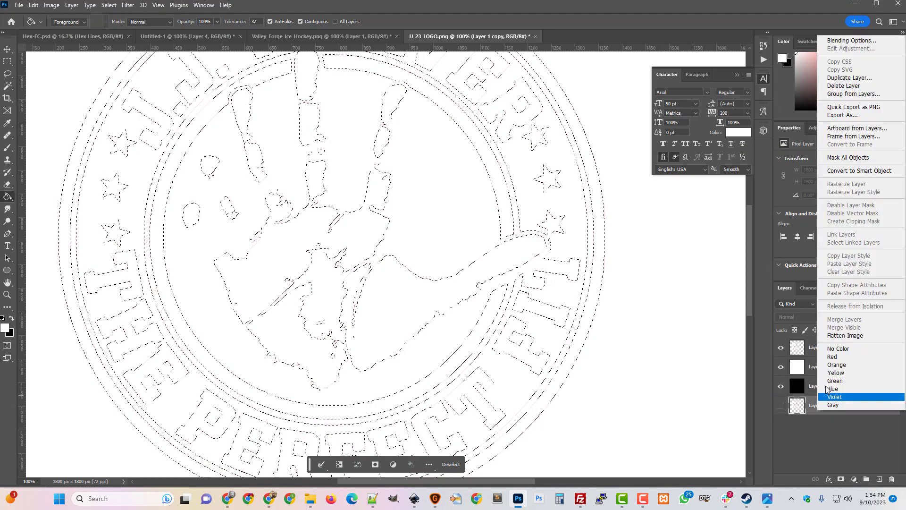
{"action": "left_click", "coordinate": [843, 172]}
{"action": "left_click", "coordinate": [831, 347]}
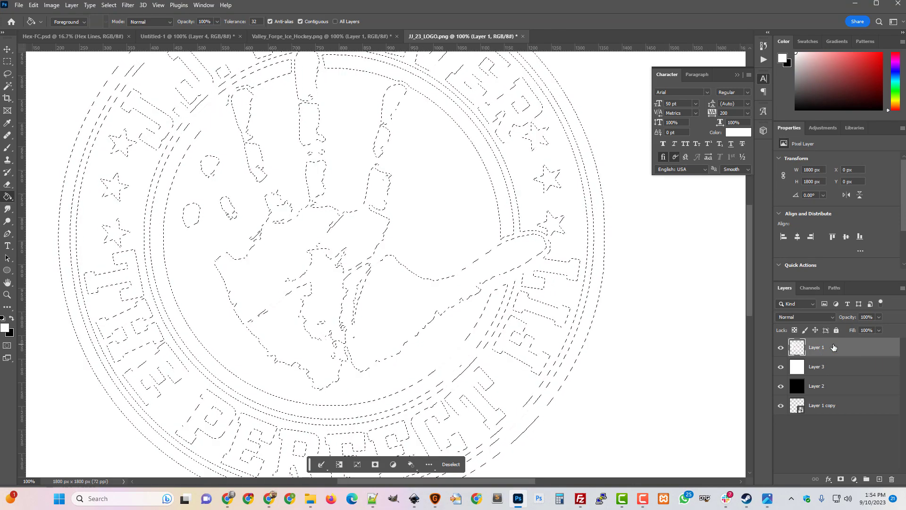
Step: Try removing the logo's outer edge pixels from Layer 1, undo the removal, and clear the selection
{"action": "key", "text": "ctrl+d"}
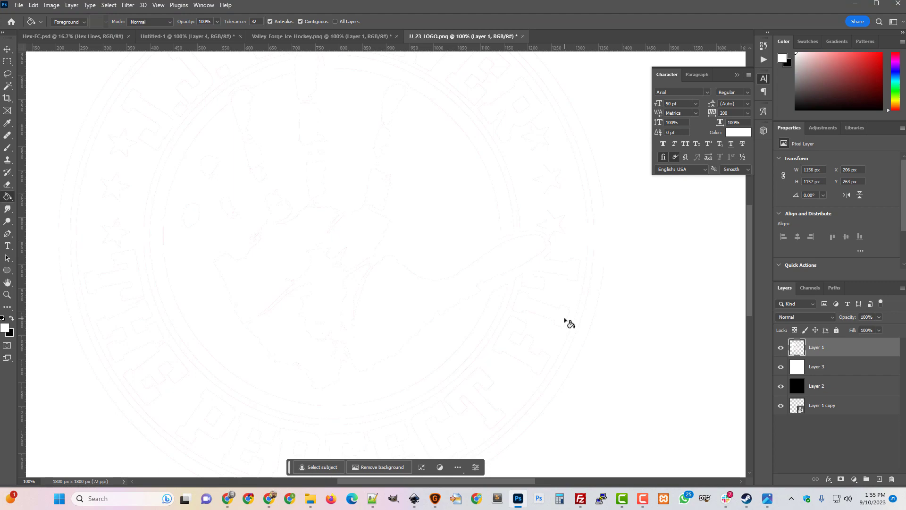
{"action": "key", "text": "ctrl+z"}
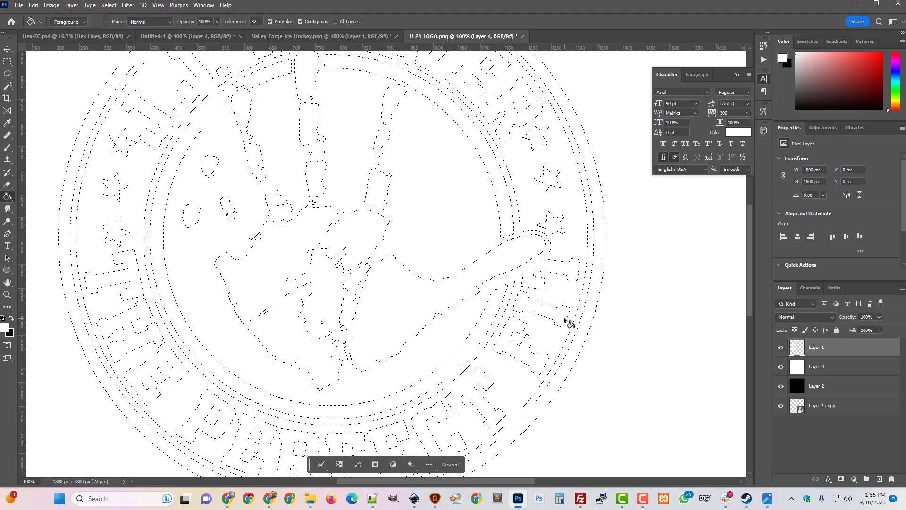
{"action": "key", "text": "ctrl+d"}
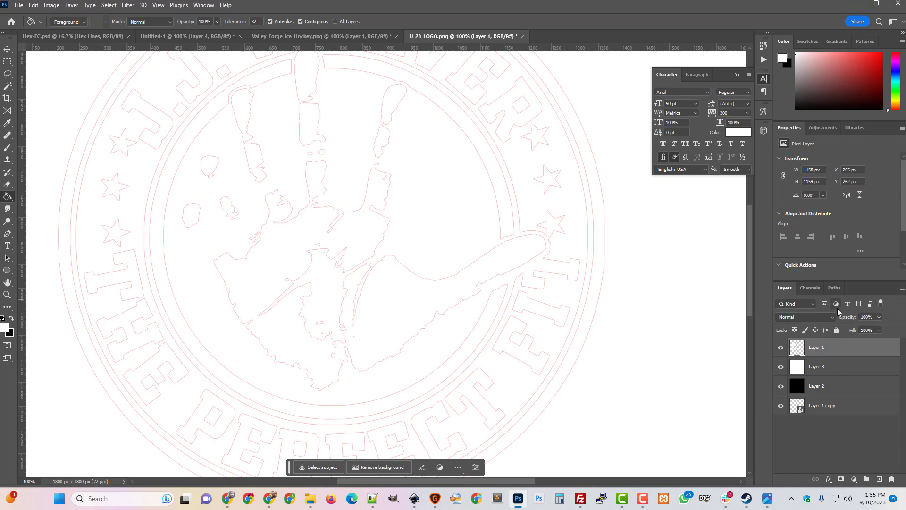
Step: Load Layer 1's pixels as a selection and contract it by 2 pixels
{"action": "left_click", "coordinate": [797, 352], "text": "ctrl"}
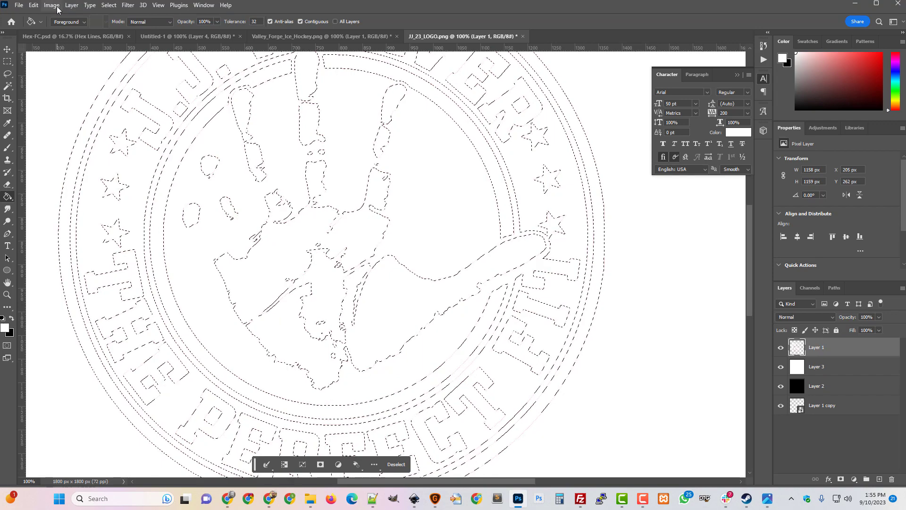
{"action": "left_click", "coordinate": [108, 5]}
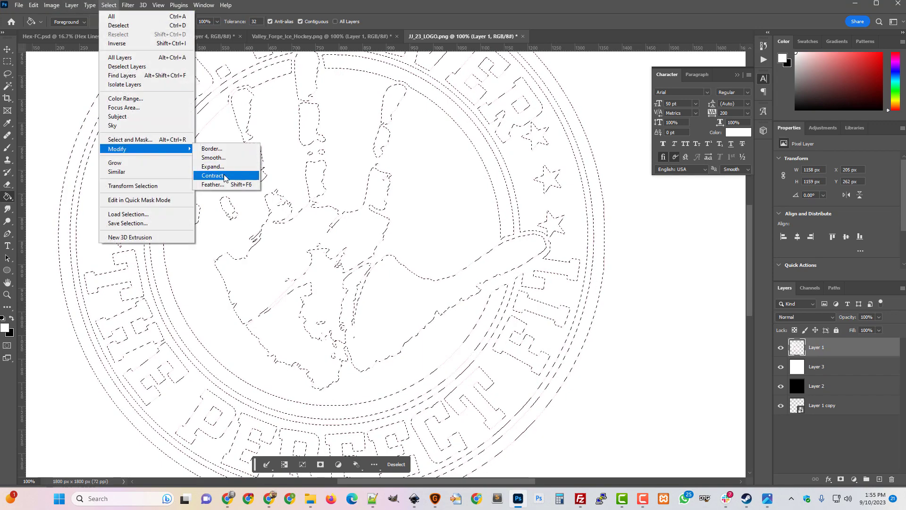
{"action": "left_click", "coordinate": [225, 176]}
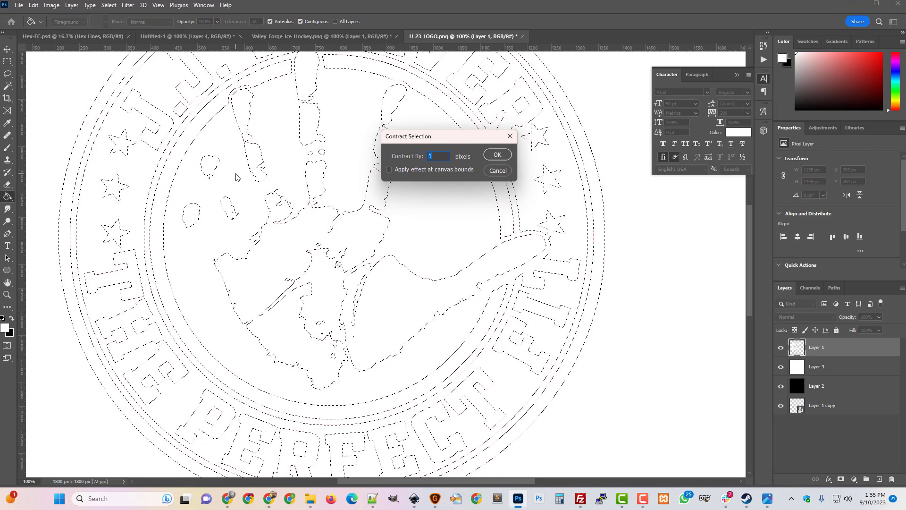
{"action": "key", "text": "Return"}
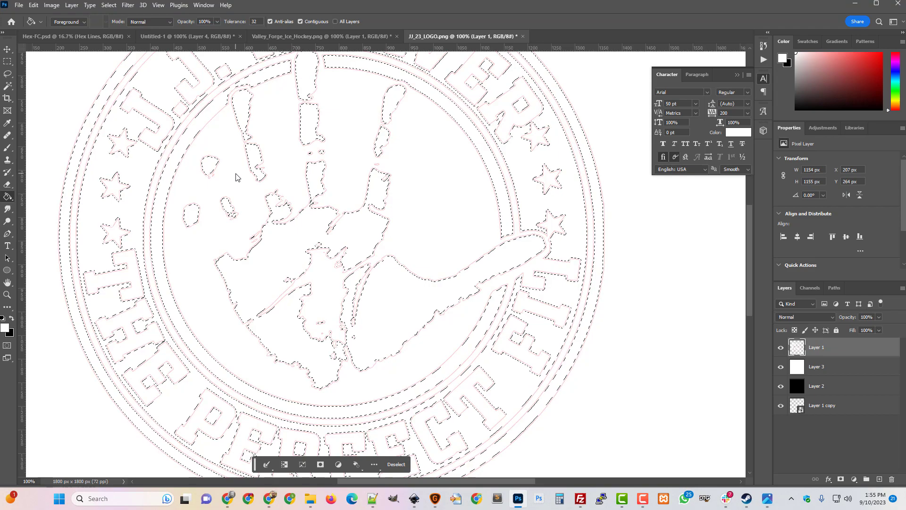
Step: Remove the fringe pixels outside the contracted selection on Layer 1, and hide the white Layer 3 to view the logo on black
{"action": "left_click", "coordinate": [236, 177]}
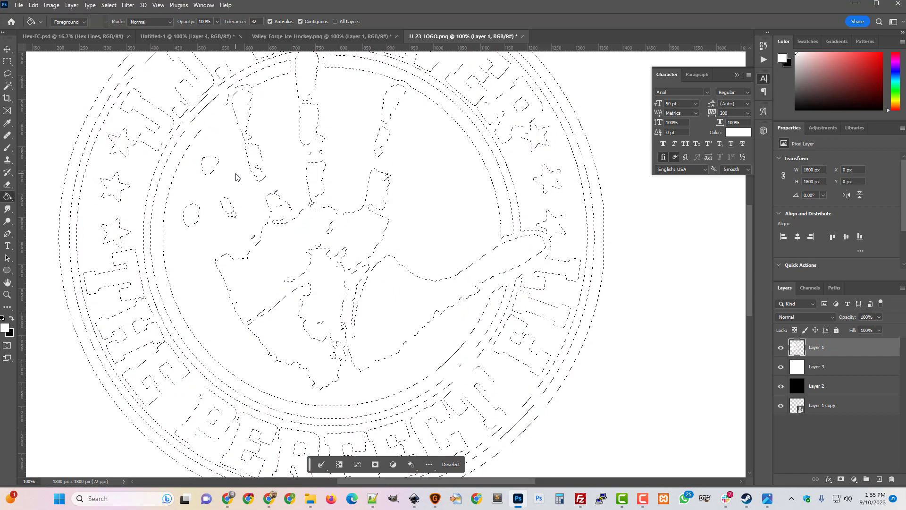
{"action": "key", "text": "ctrl+d"}
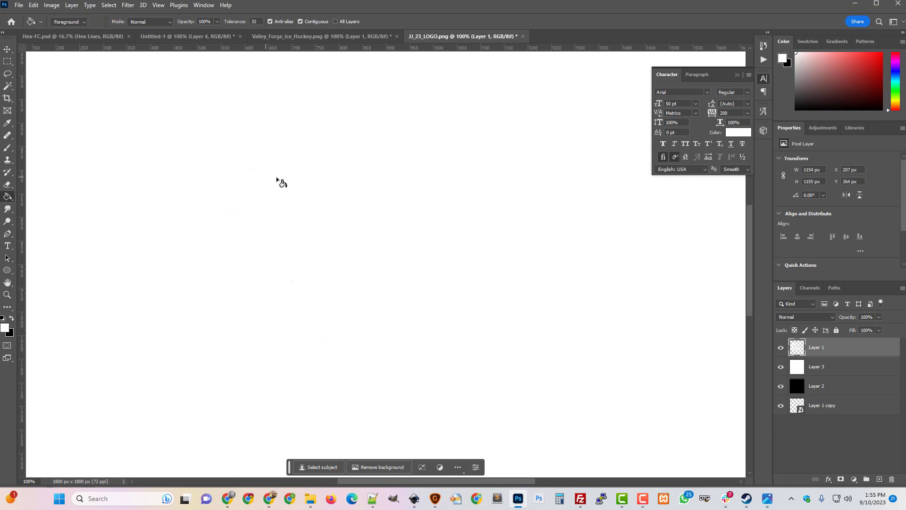
{"action": "left_click", "coordinate": [781, 368]}
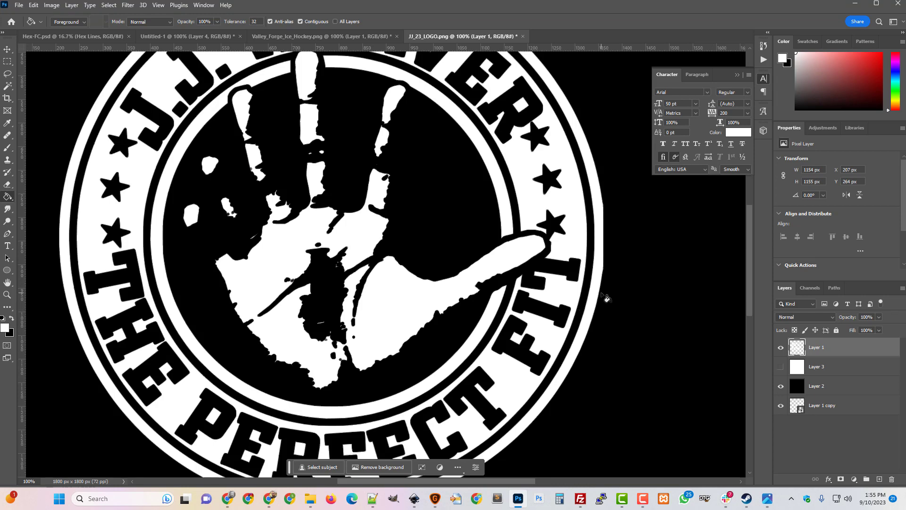
{"action": "key", "text": "ctrl+minus"}
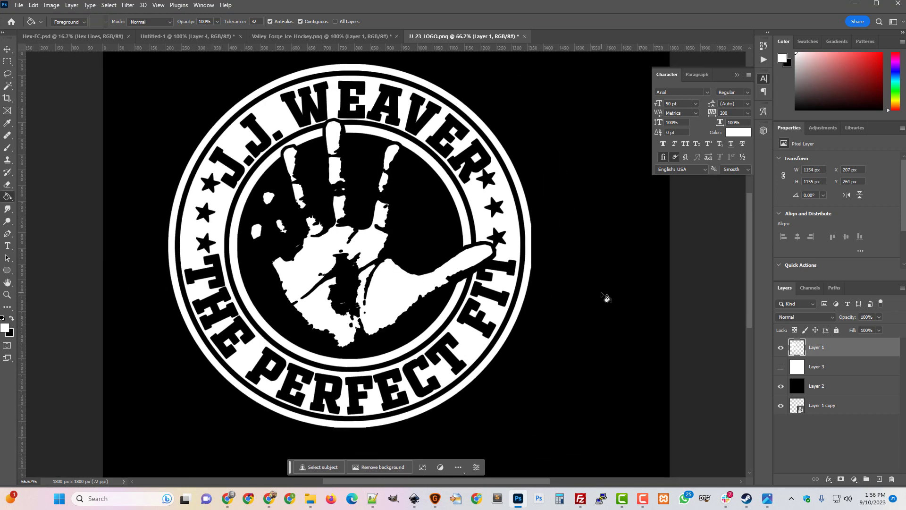
{"action": "key", "text": "ctrl+plus"}
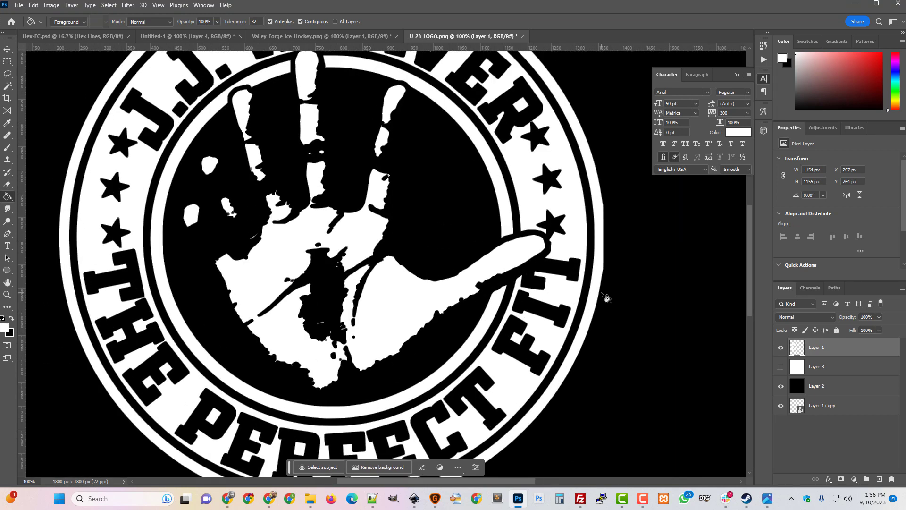
{"action": "key", "text": "ctrl+minus"}
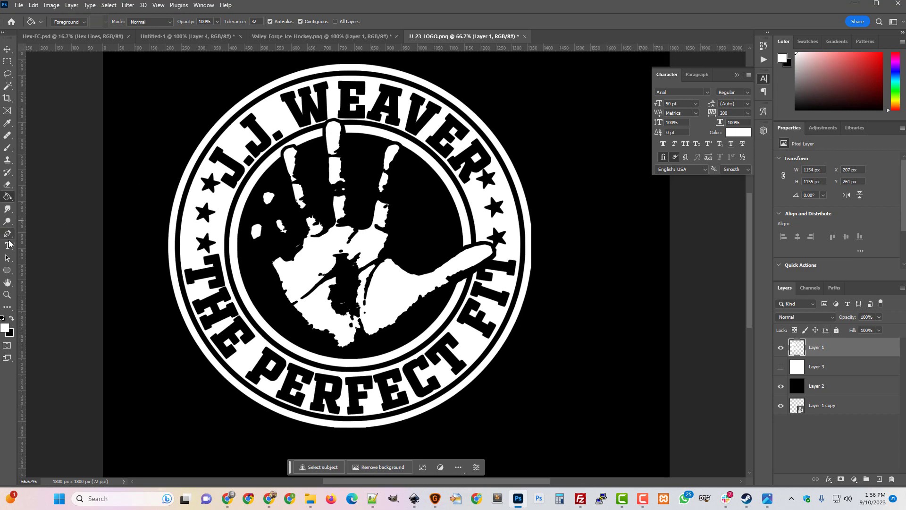
Step: Draw a crimson-filled circle without a stroke, about 1162 px in diameter, over the whole logo
{"action": "left_click", "coordinate": [7, 270]}
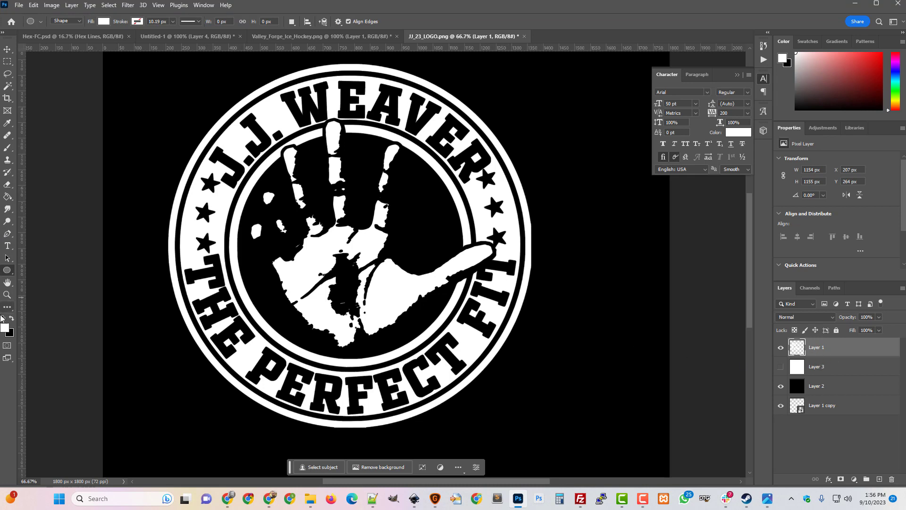
{"action": "left_click", "coordinate": [5, 329]}
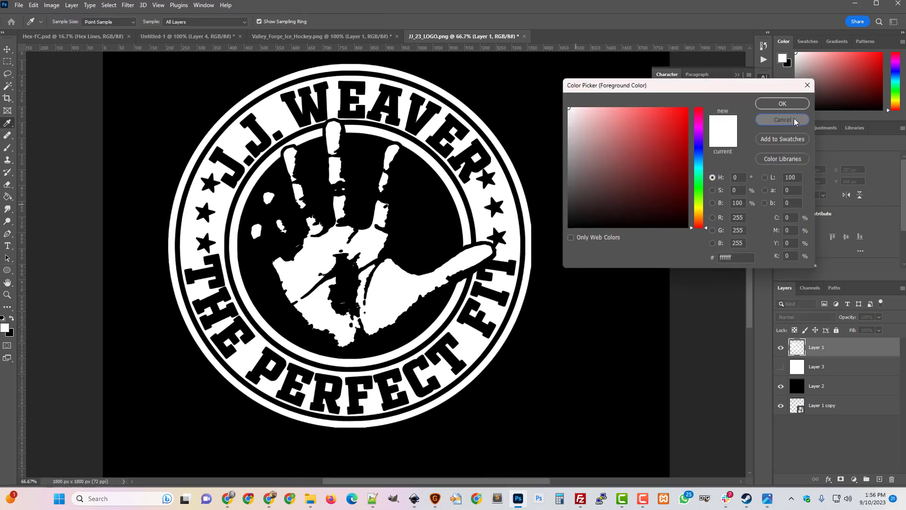
{"action": "left_click", "coordinate": [801, 108]}
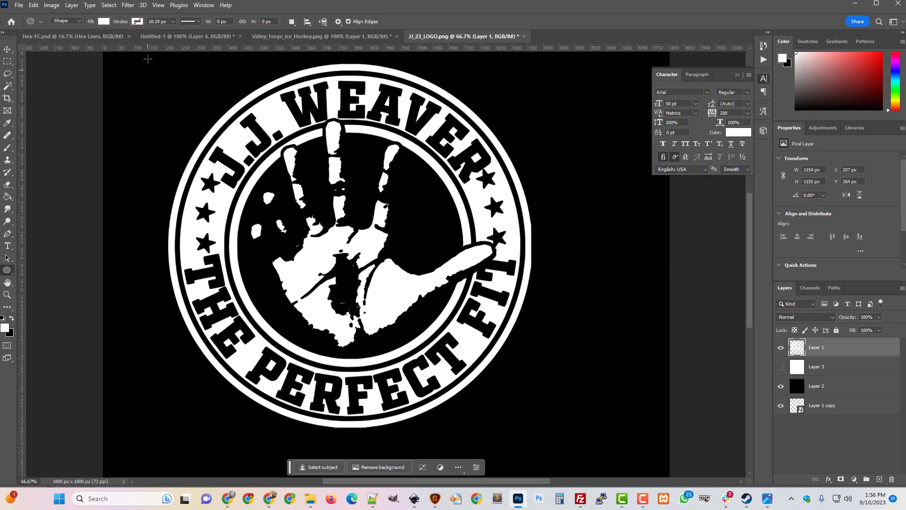
{"action": "left_click", "coordinate": [104, 21]}
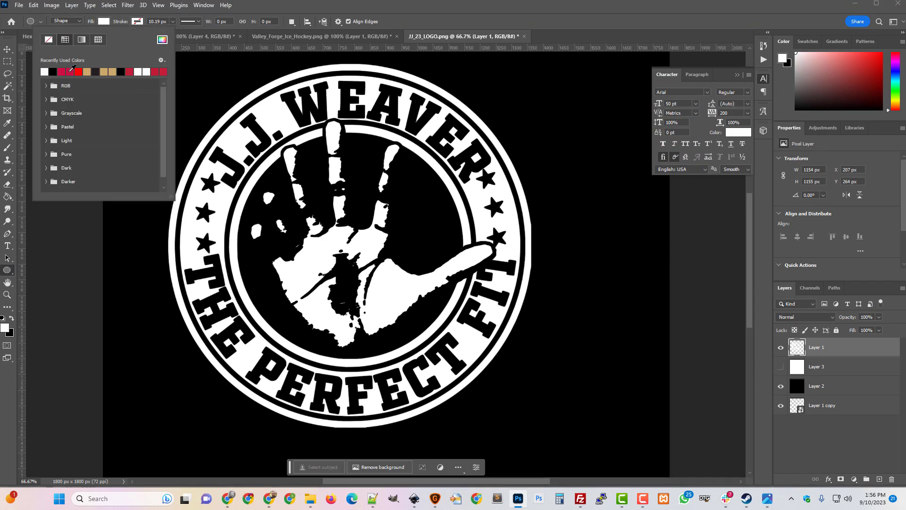
{"action": "left_click", "coordinate": [71, 71]}
{"action": "key", "text": "Return"}
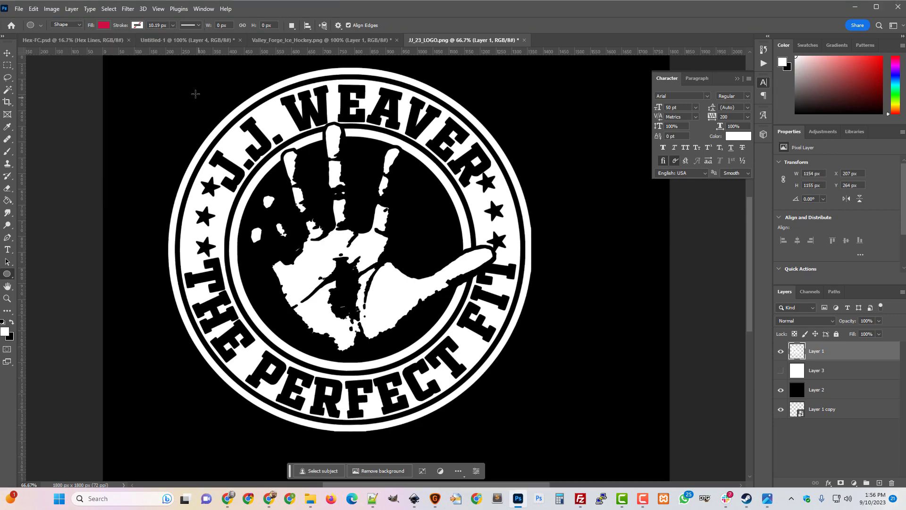
{"action": "left_click_drag", "start_coordinate": [168, 70], "coordinate": [591, 437]}
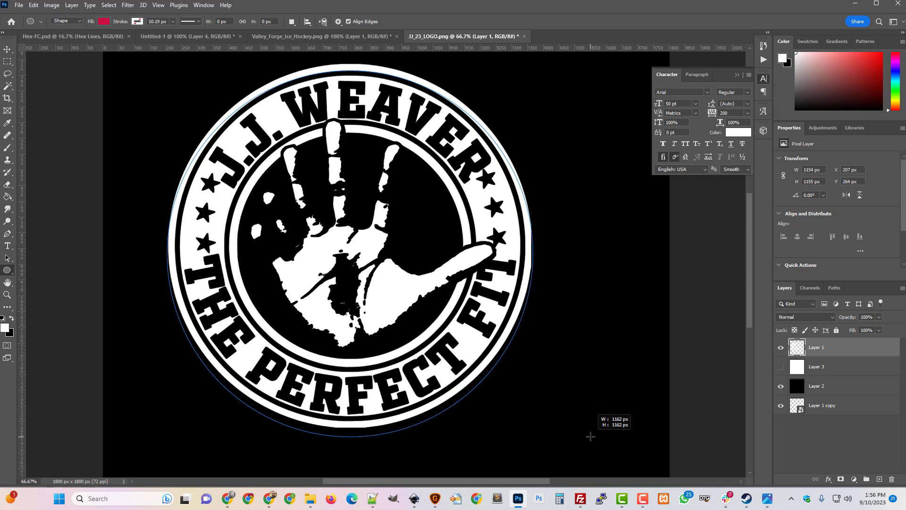
{"action": "left_click_drag", "start_coordinate": [591, 436], "coordinate": [591, 437]}
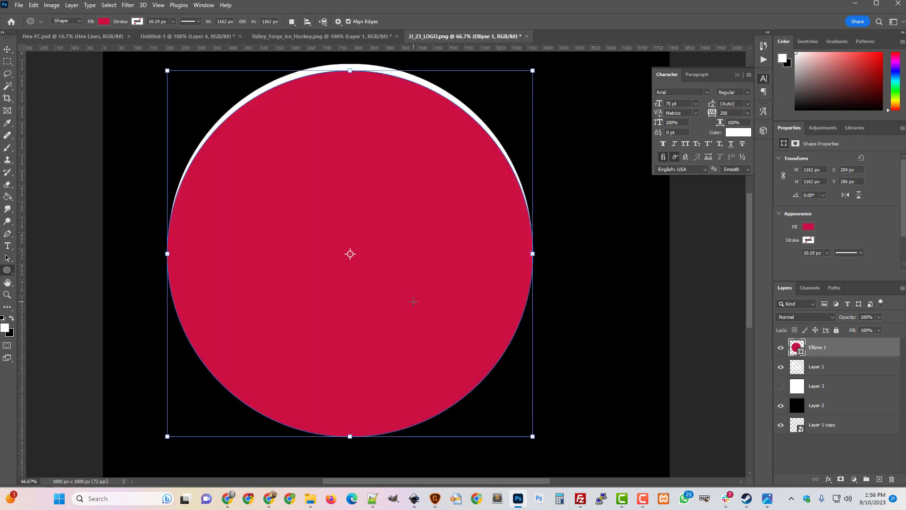
{"action": "key", "text": "Return"}
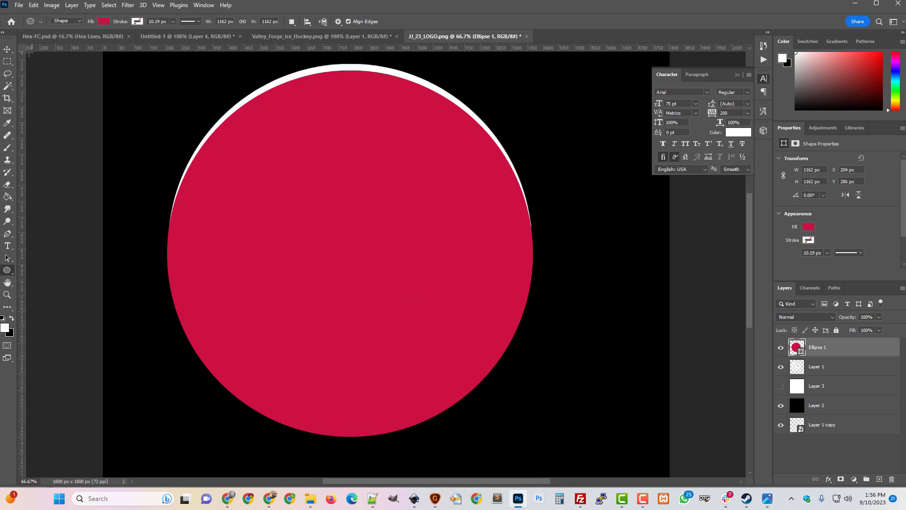
Step: Move the crimson circle up to Y 264 px so its upper edge meets the top of the logo's outer ring
{"action": "left_click", "coordinate": [7, 49]}
{"action": "key", "text": "Up"}
{"action": "key", "text": "Up"}
{"action": "key", "text": "Up"}
{"action": "key", "text": "Up"}
{"action": "key", "text": "Up"}
{"action": "key", "text": "Up"}
{"action": "key", "text": "Up"}
{"action": "key", "text": "Up"}
{"action": "key", "text": "Up"}
{"action": "key", "text": "Up"}
{"action": "key", "text": "Up"}
{"action": "key", "text": "Up"}
{"action": "key", "text": "Up"}
{"action": "key", "text": "Up"}
{"action": "key", "text": "Up"}
{"action": "key", "text": "Up"}
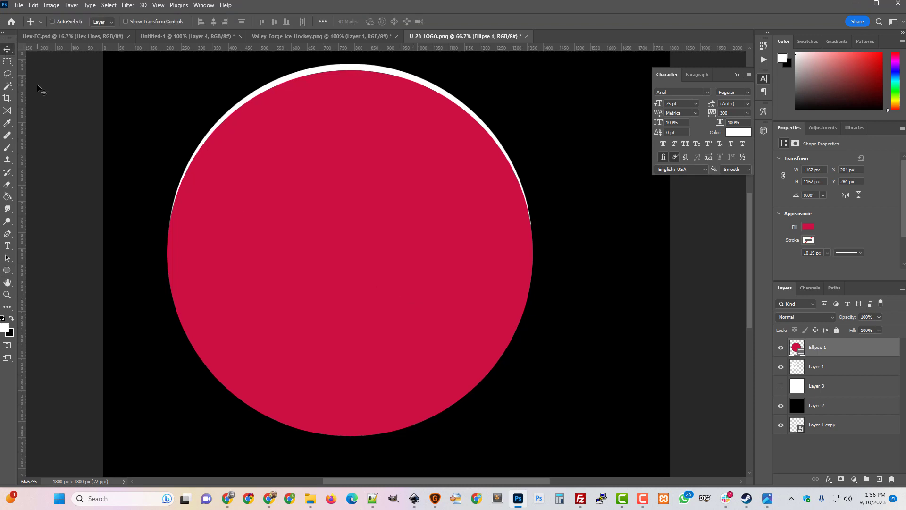
{"action": "key", "text": "Up"}
{"action": "key", "text": "Up"}
{"action": "key", "text": "Up"}
{"action": "key", "text": "Up"}
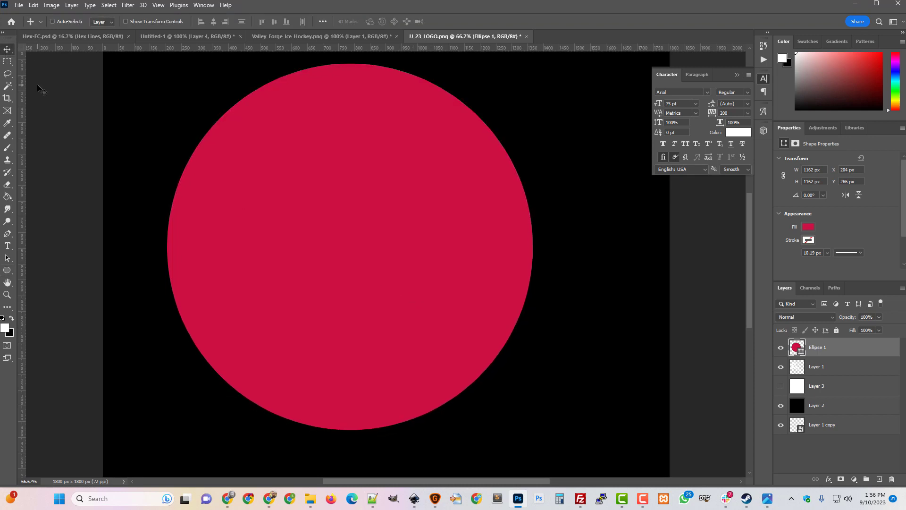
Step: Lower the circle's opacity to 53% and resize it to 1159 by 1155 px to match the logo's outer edge
{"action": "left_click", "coordinate": [878, 317]}
{"action": "left_click_drag", "start_coordinate": [862, 328], "coordinate": [859, 328]}
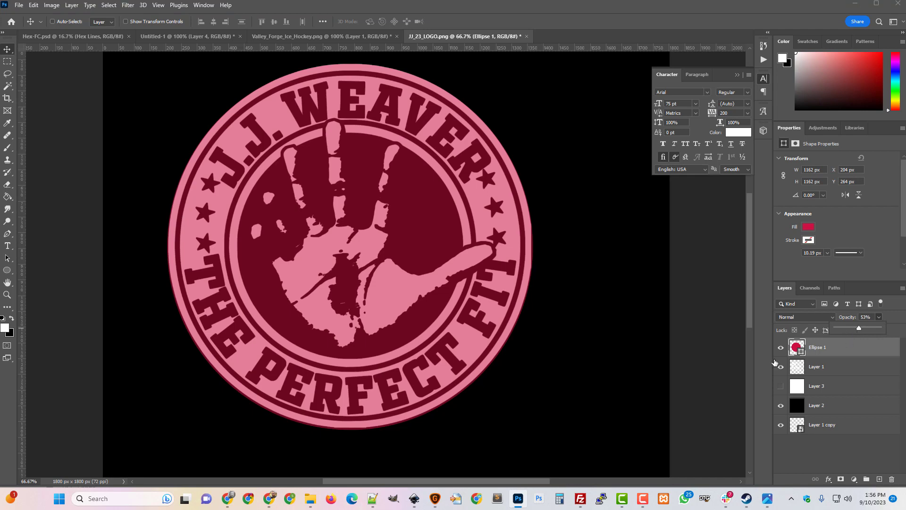
{"action": "key", "text": "ctrl"}
{"action": "key", "text": "ctrl+t"}
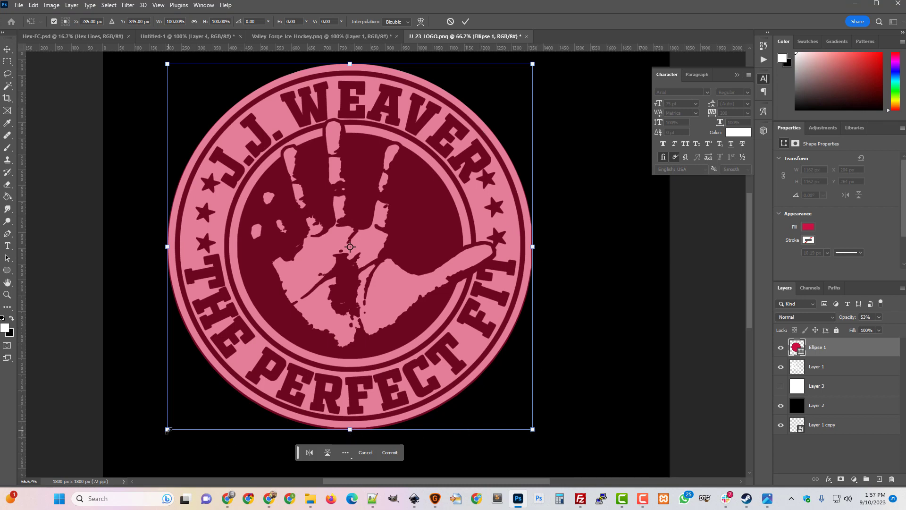
{"action": "left_click_drag", "start_coordinate": [167, 430], "coordinate": [168, 427]}
{"action": "key", "text": "Return"}
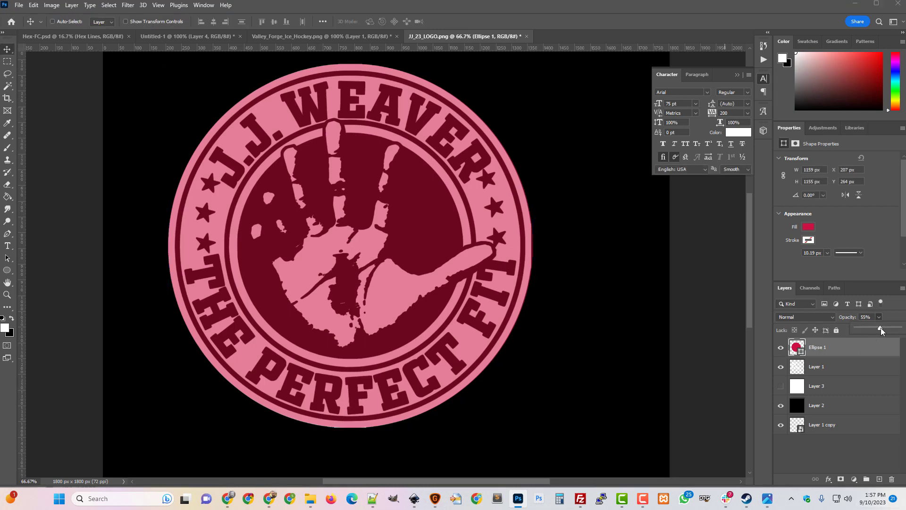
Step: Restore the circle to 100% opacity, load its outline as a selection and hide the Ellipse 1 layer
{"action": "left_click_drag", "start_coordinate": [881, 328], "coordinate": [899, 327]}
{"action": "left_click", "coordinate": [796, 348], "text": "ctrl"}
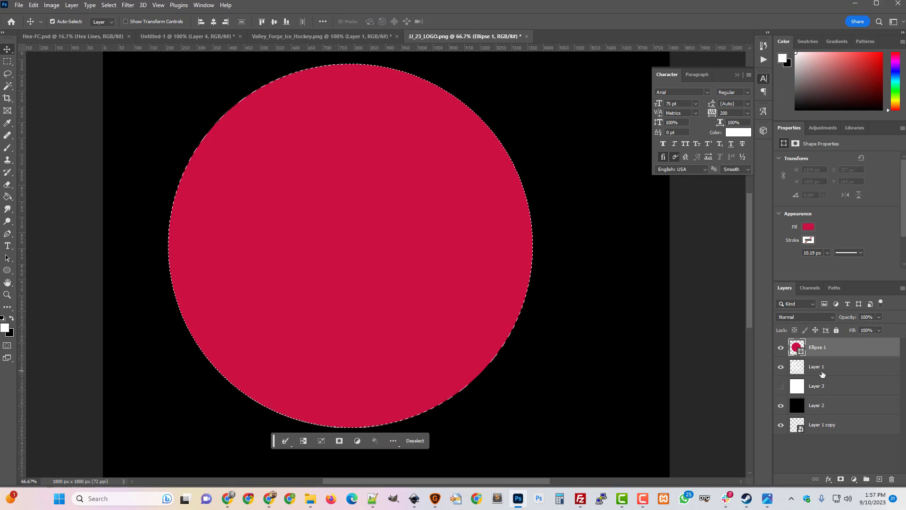
{"action": "left_click", "coordinate": [781, 347]}
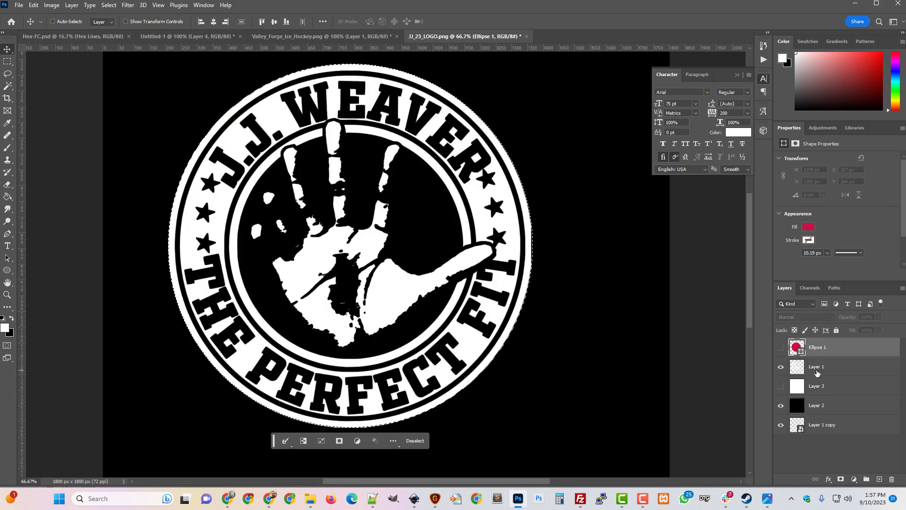
Step: Create a new empty layer directly above the hidden white Layer 3, keeping the circular selection
{"action": "left_click", "coordinate": [798, 388]}
{"action": "key", "text": "ctrl+shift+n"}
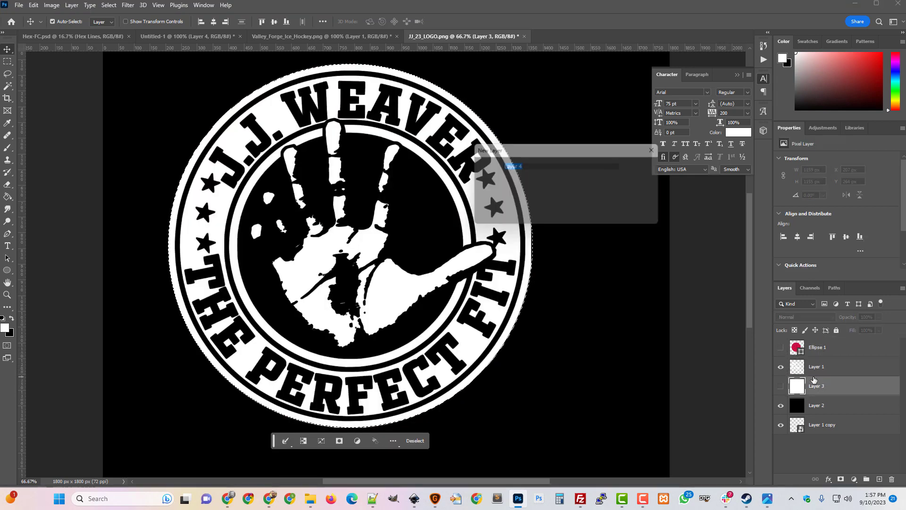
{"action": "key", "text": "Return"}
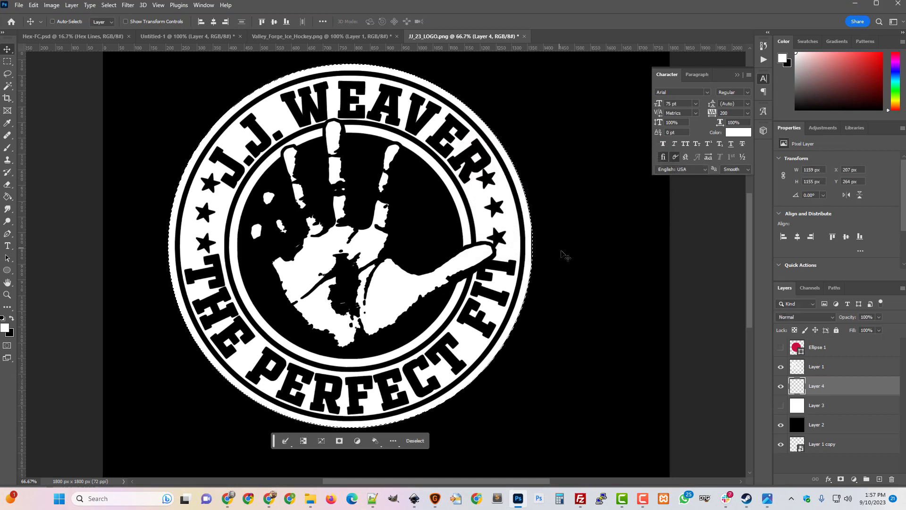
Step: Try painting white along the logo's flattened right edge inside the circular selection with a 60 px brush, and undo back to the active selection
{"action": "left_click", "coordinate": [8, 147]}
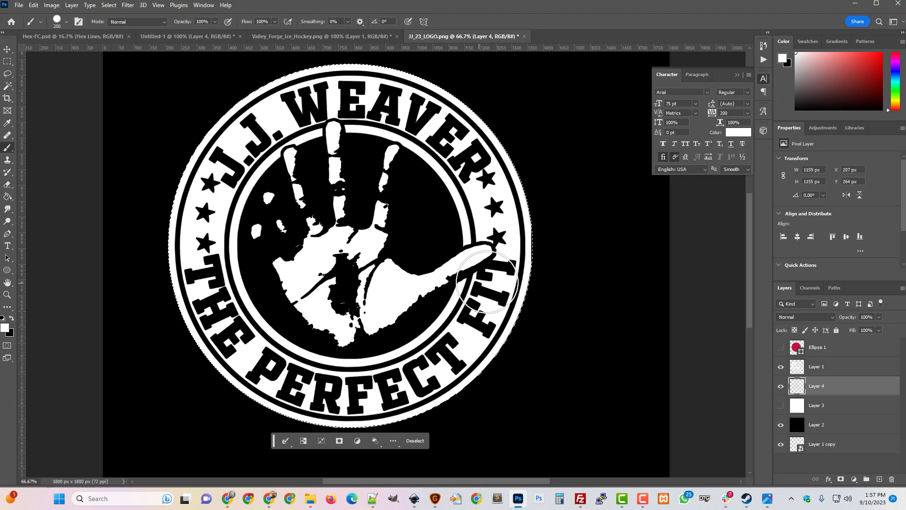
{"action": "key", "text": "bracketleft"}
{"action": "key", "text": "bracketleft"}
{"action": "key", "text": "bracketleft"}
{"action": "key", "text": "bracketleft"}
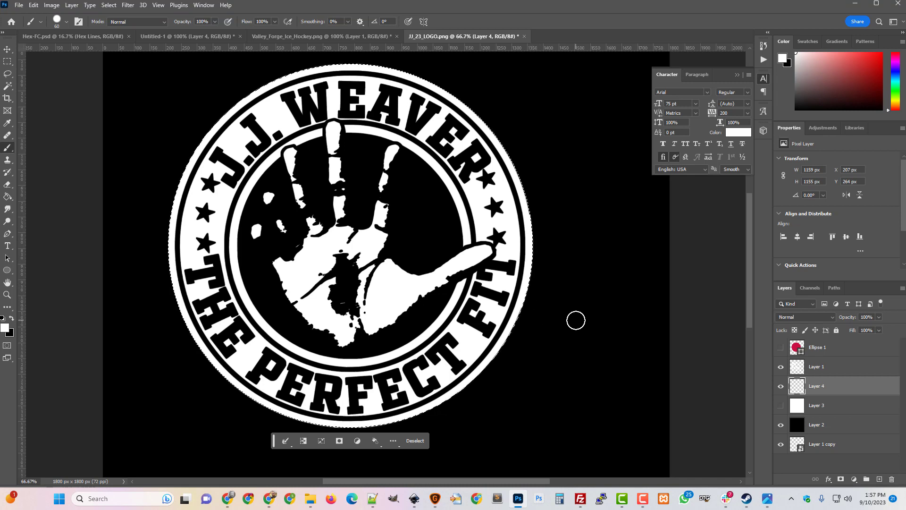
{"action": "key", "text": "ctrl+d"}
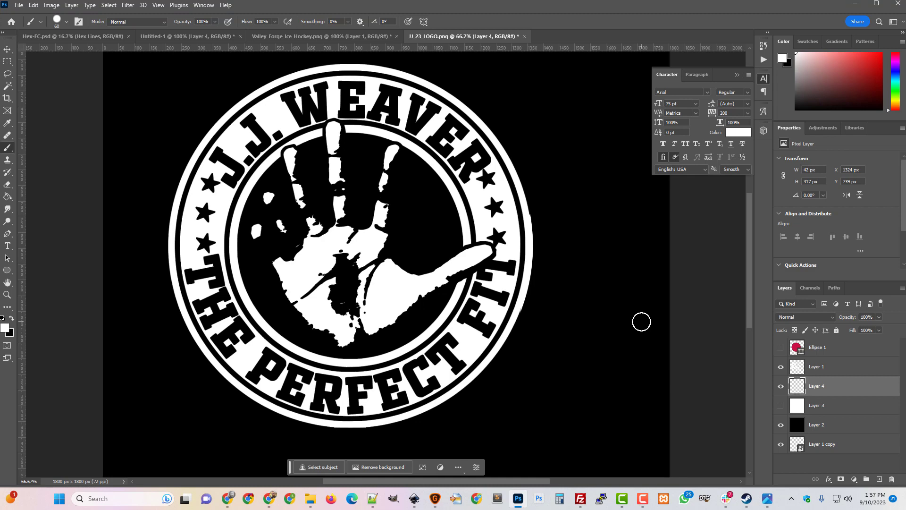
{"action": "key", "text": "ctrl+z"}
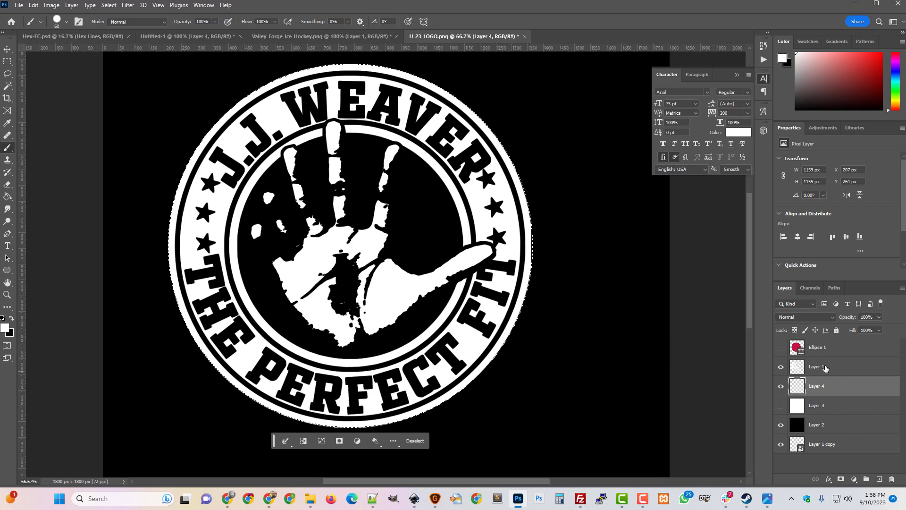
Step: Try contracting the circular selection by 1 pixel and painting the logo's right edge white, and undo both the painting and the contraction
{"action": "left_click", "coordinate": [109, 5]}
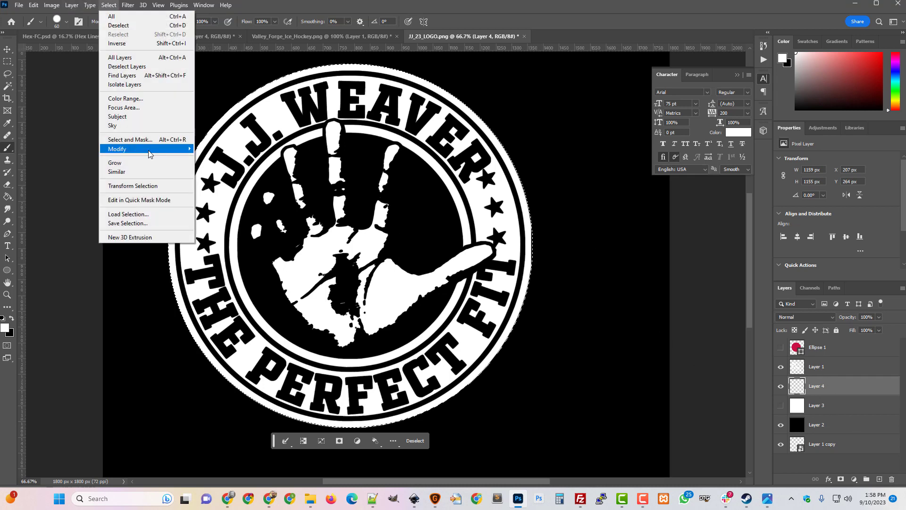
{"action": "mouse_move", "coordinate": [118, 149]}
{"action": "left_click", "coordinate": [212, 175]}
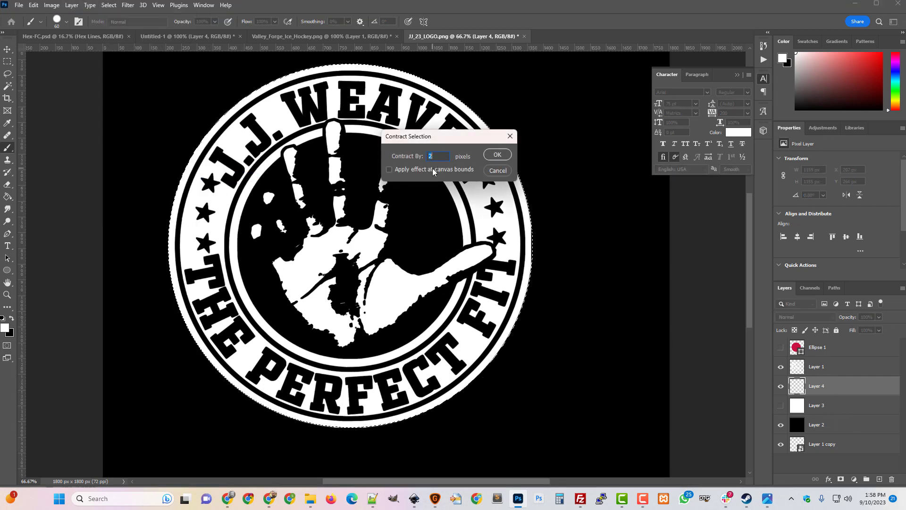
{"action": "type", "text": "1"}
{"action": "left_click", "coordinate": [498, 156]}
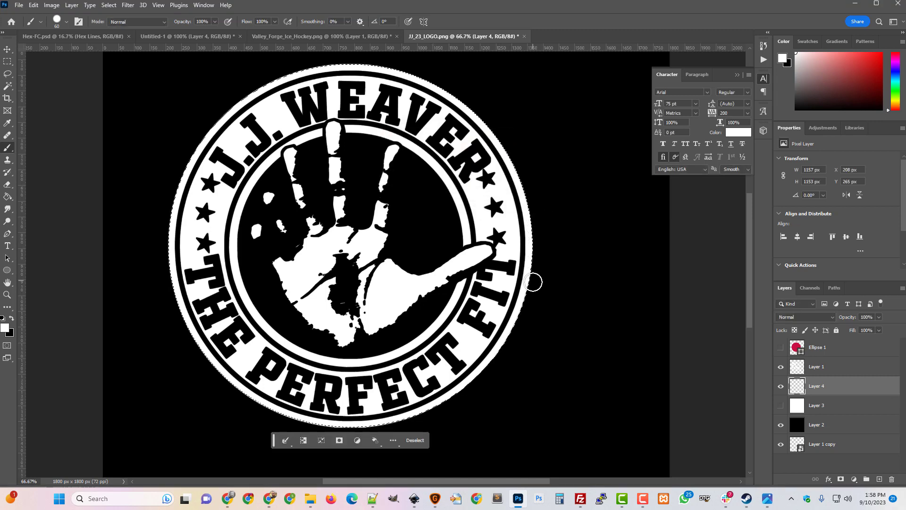
{"action": "key", "text": "ctrl+d"}
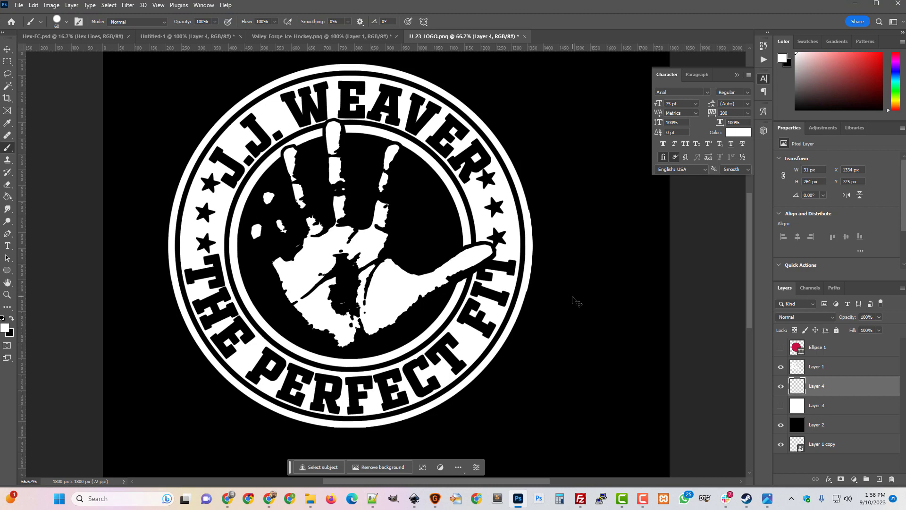
{"action": "key", "text": "ctrl+z"}
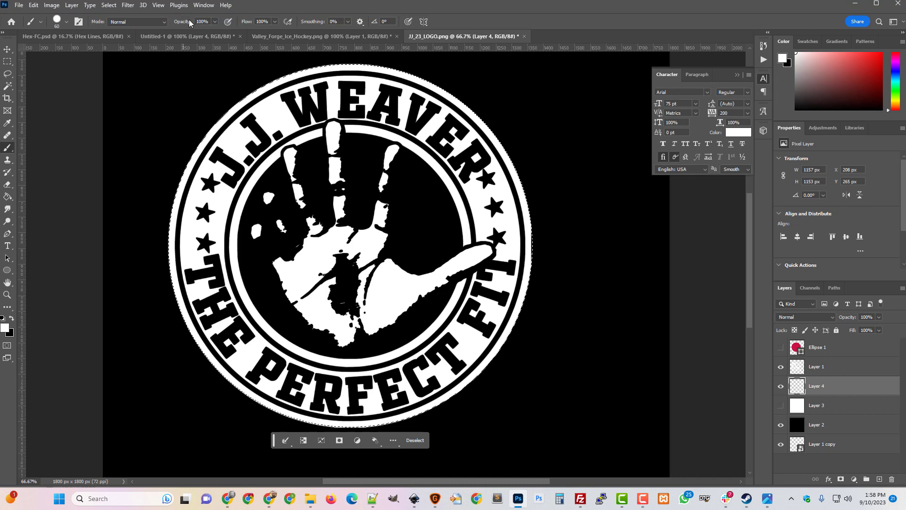
{"action": "key", "text": "ctrl+z"}
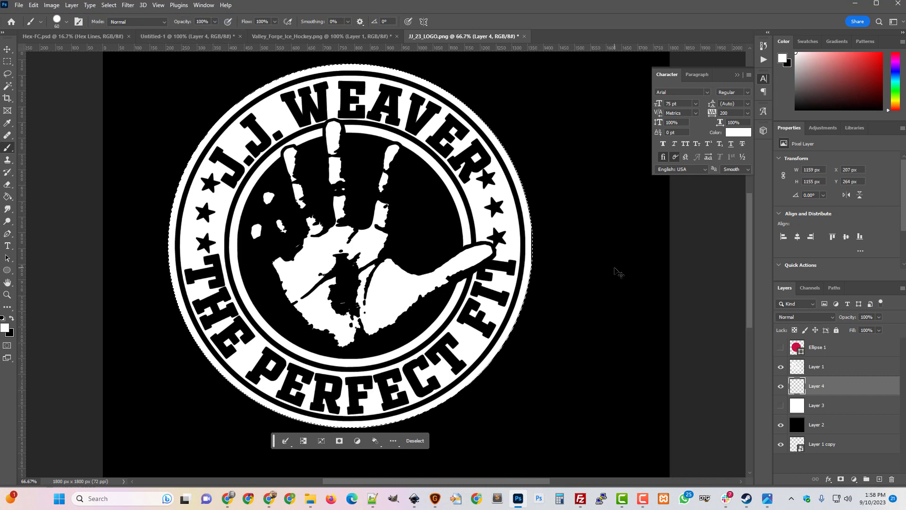
Step: Contract the circular selection, paint the logo's flattened right edge white on Layer 4, and clear the selection
{"action": "left_click", "coordinate": [109, 4]}
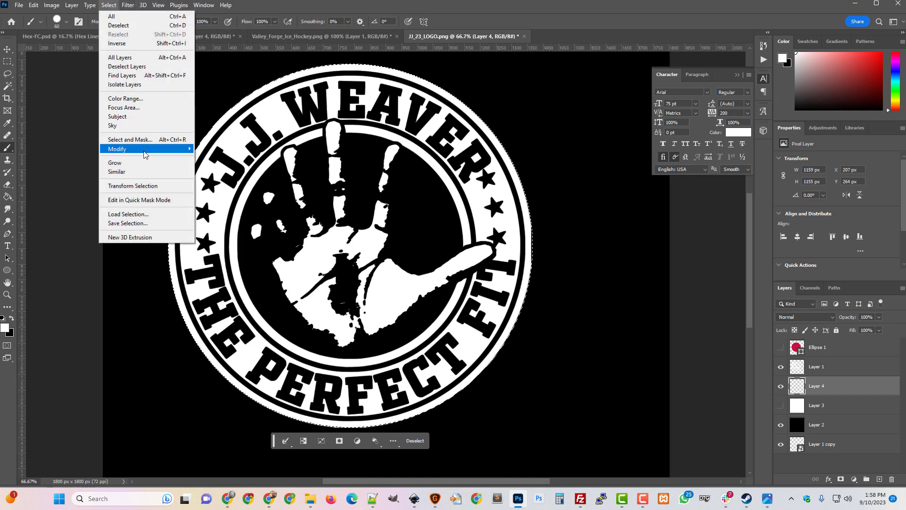
{"action": "mouse_move", "coordinate": [144, 149]}
{"action": "left_click", "coordinate": [227, 175]}
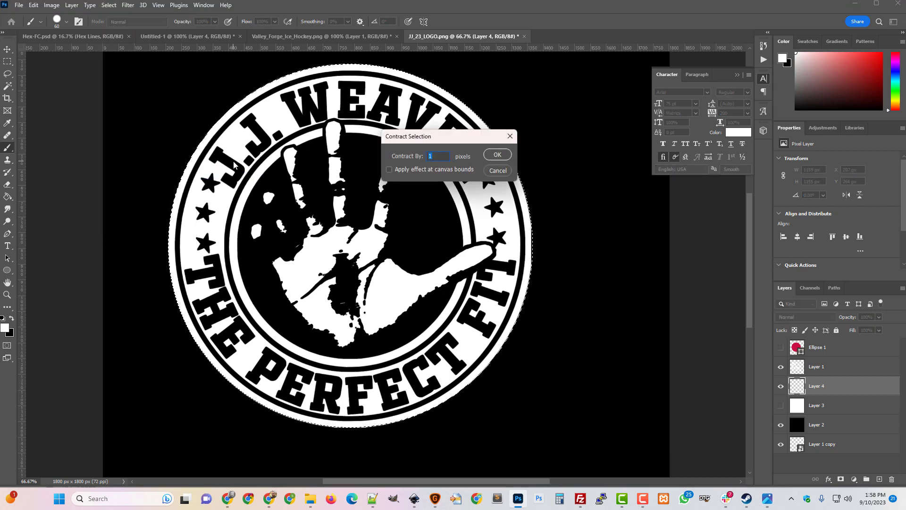
{"action": "key", "text": "Return"}
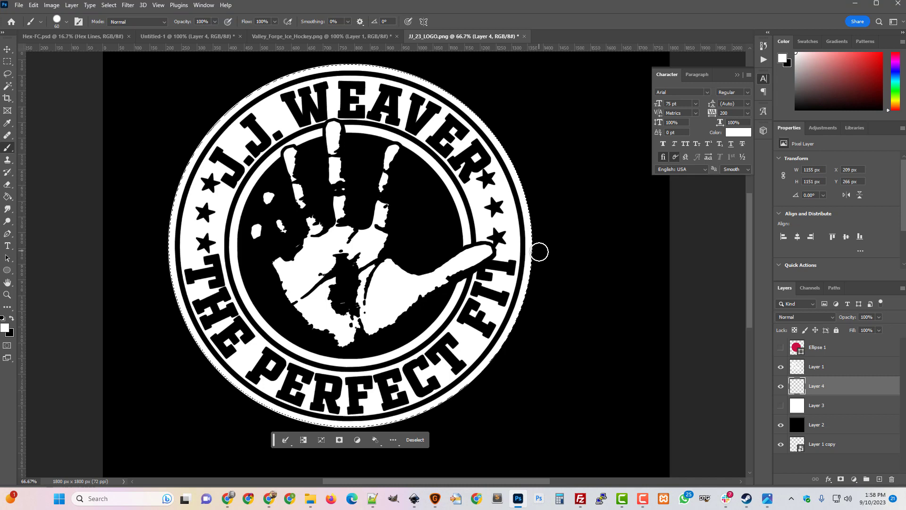
{"action": "key", "text": "ctrl+d"}
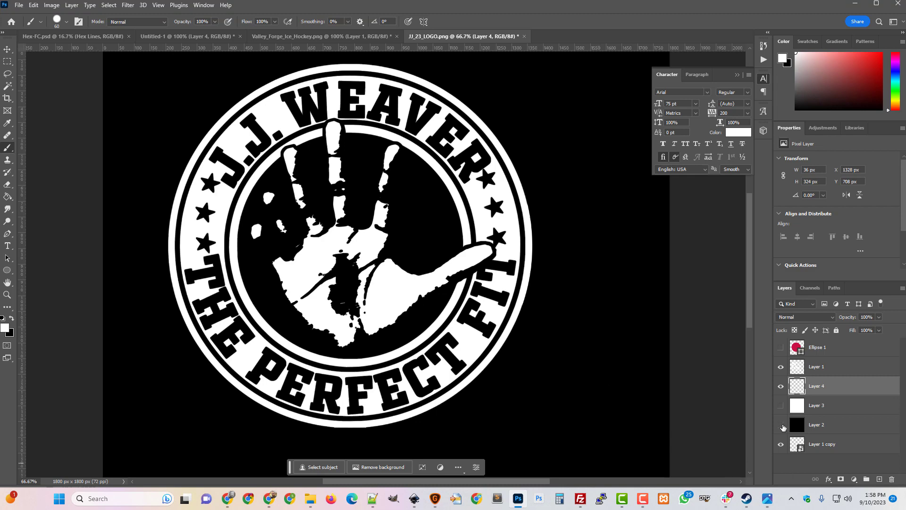
Step: Hide the black Layer 2 so the background is transparent, and make Layer 1 the active layer
{"action": "left_click", "coordinate": [781, 425]}
{"action": "key", "text": "ctrl+minus"}
{"action": "key", "text": "ctrl+minus"}
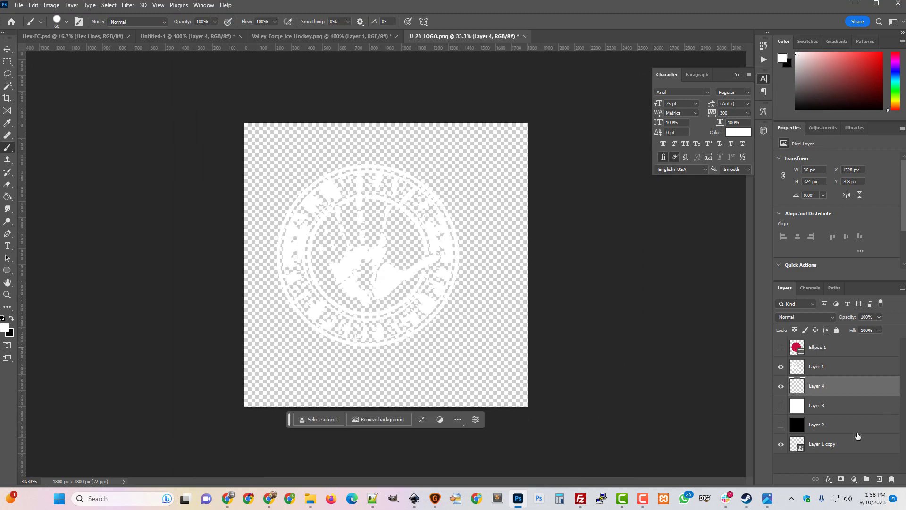
{"action": "left_click", "coordinate": [812, 369]}
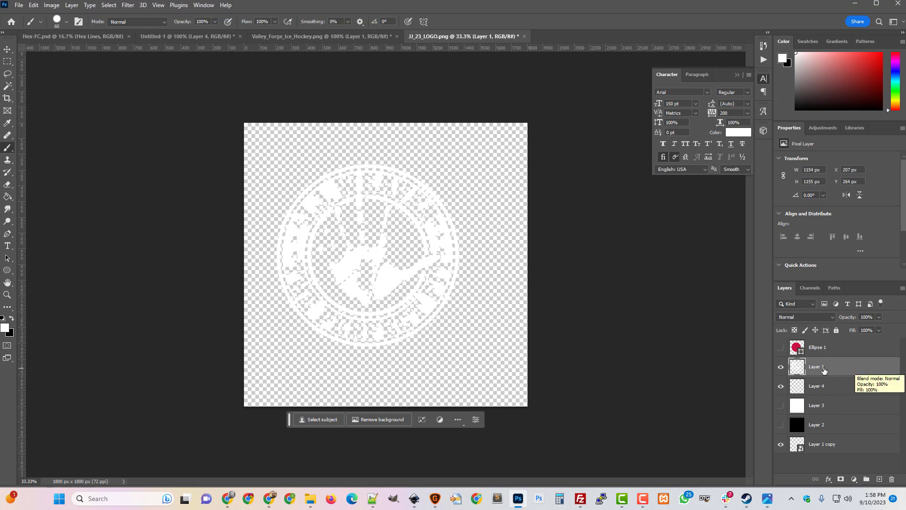
{"action": "key", "text": "ctrl+plus"}
{"action": "key", "text": "ctrl+plus"}
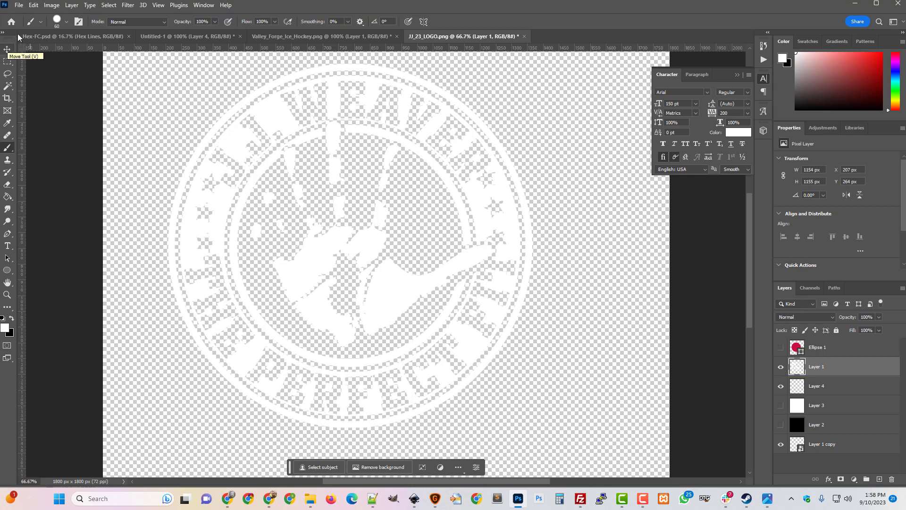
Step: Check the untrimmed document's dimensions in Image Size without changing them
{"action": "left_click", "coordinate": [52, 5]}
{"action": "left_click", "coordinate": [71, 77]}
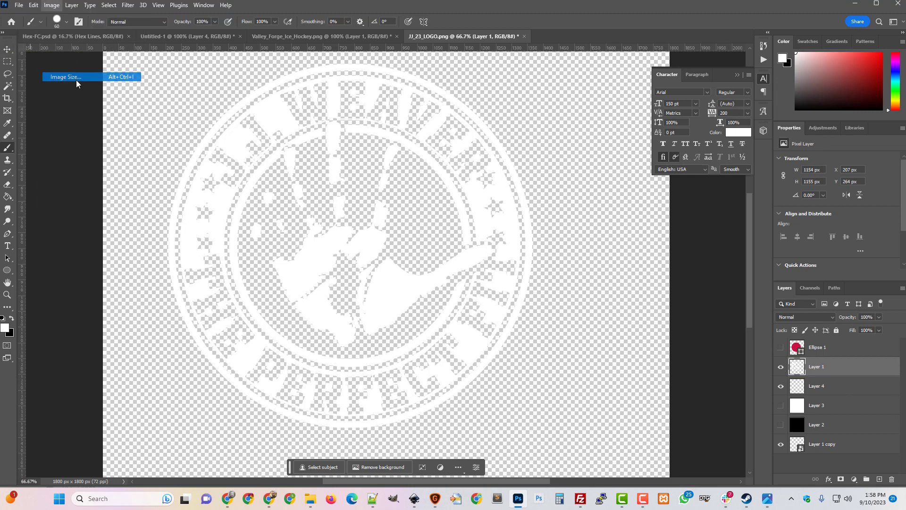
{"action": "left_click", "coordinate": [433, 259]}
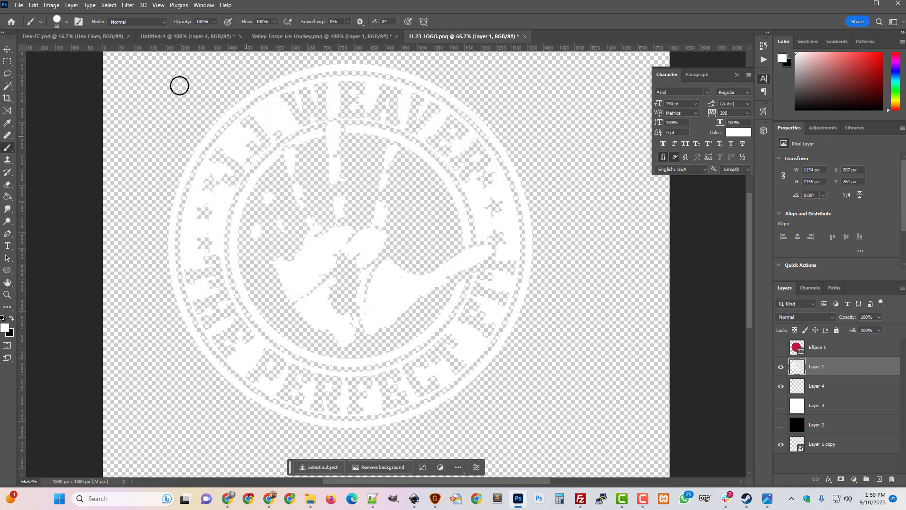
Step: Trim the empty canvas around the circular logo
{"action": "left_click", "coordinate": [56, 7]}
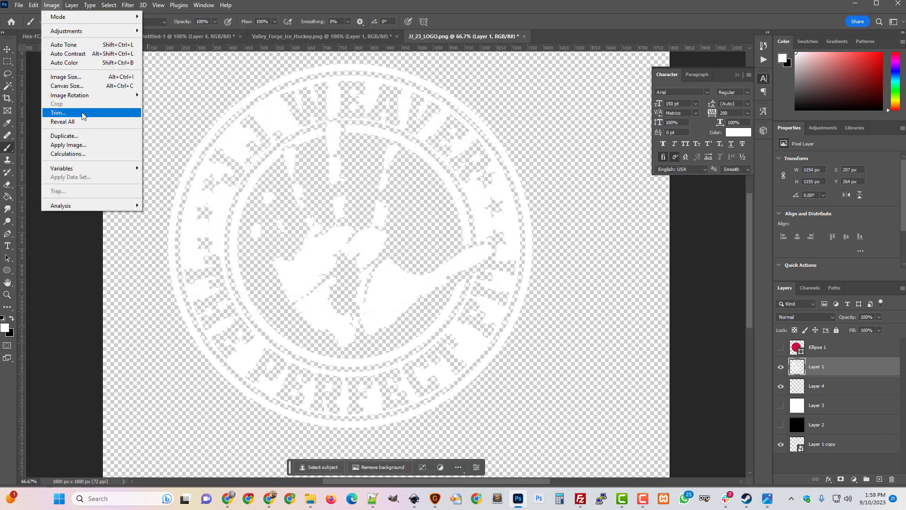
{"action": "left_click", "coordinate": [58, 113]}
{"action": "left_click", "coordinate": [496, 138]}
{"action": "key", "text": "b"}
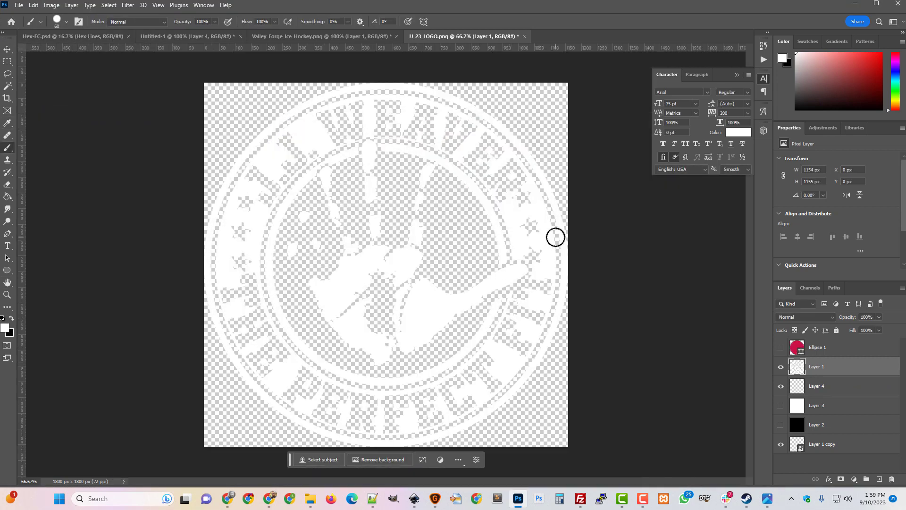
Step: Check the trimmed document's width, height and resolution in Image Size without changing them
{"action": "left_click", "coordinate": [51, 5]}
{"action": "left_click", "coordinate": [59, 77]}
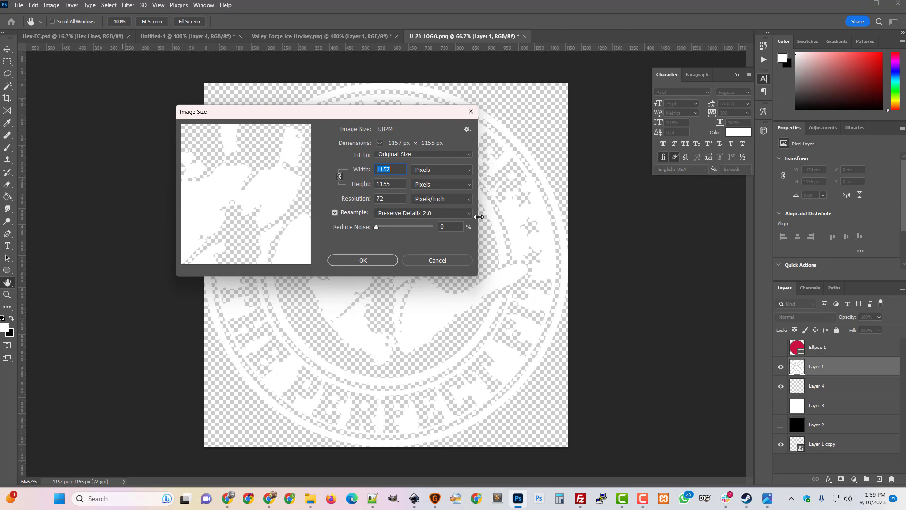
{"action": "left_click", "coordinate": [438, 260]}
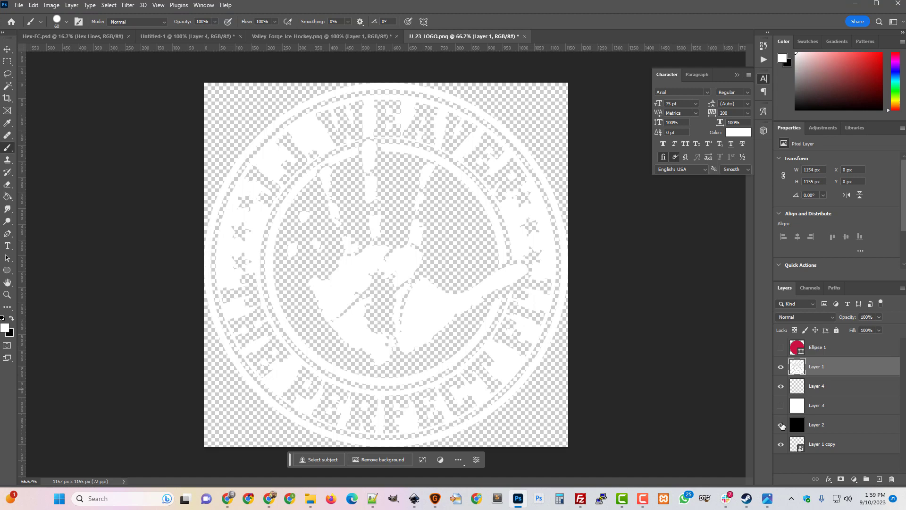
Step: Compare the trimmed logo against the black Layer 2 and the white Layer 3 by toggling their visibility
{"action": "left_click", "coordinate": [781, 425]}
{"action": "left_click", "coordinate": [781, 424]}
{"action": "left_click", "coordinate": [781, 406]}
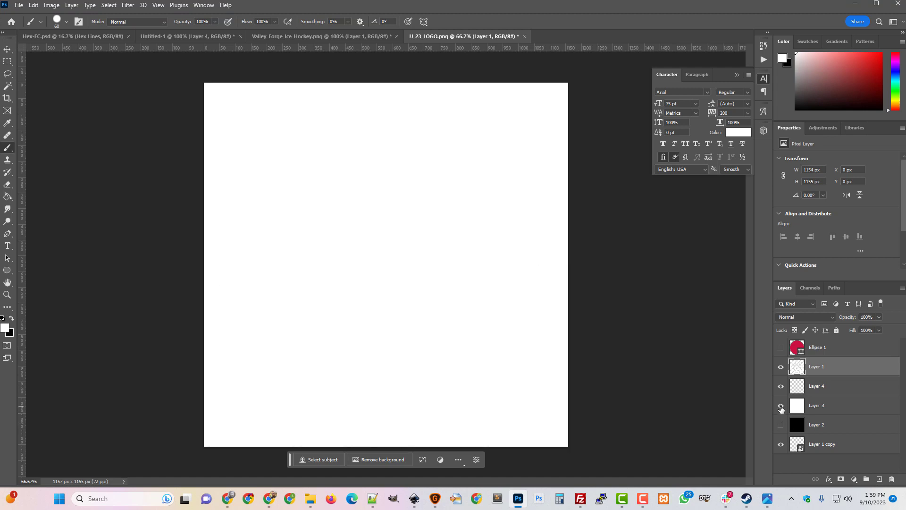
{"action": "left_click", "coordinate": [780, 406]}
{"action": "left_click", "coordinate": [781, 406]}
{"action": "left_click", "coordinate": [781, 407]}
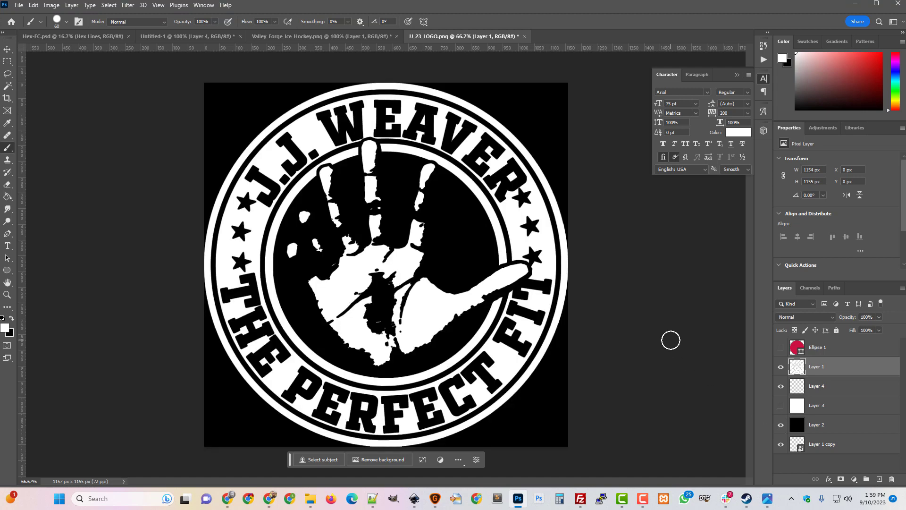
{"action": "left_click", "coordinate": [19, 6]}
{"action": "mouse_move", "coordinate": [69, 171]}
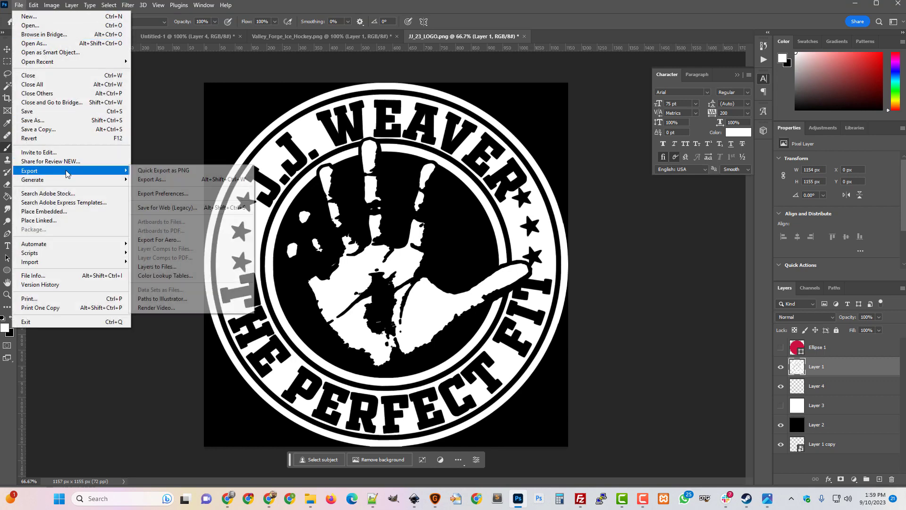
{"action": "left_click", "coordinate": [175, 174]}
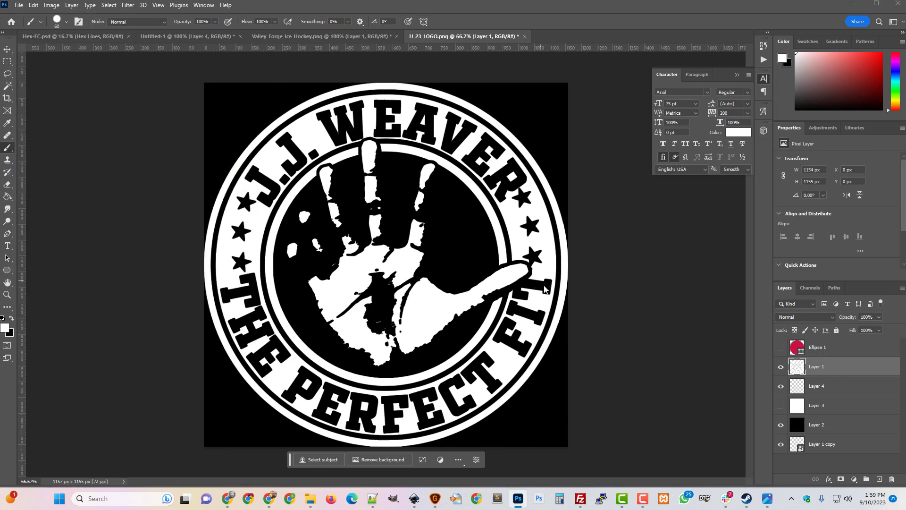
{"action": "left_click", "coordinate": [360, 325]}
Step: Hide the black Layer 2 and apply a black (#000000) Color Overlay to Layer 1
{"action": "right_click", "coordinate": [834, 367]}
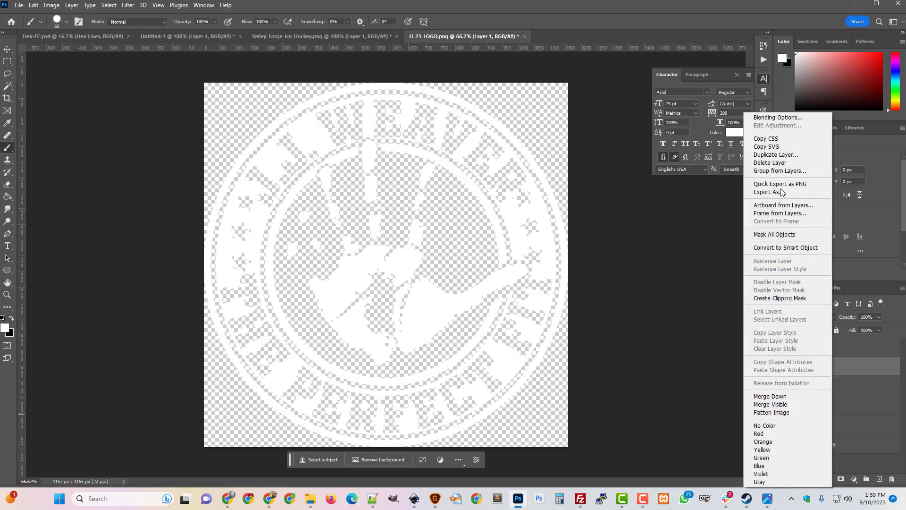
{"action": "left_click", "coordinate": [779, 117]}
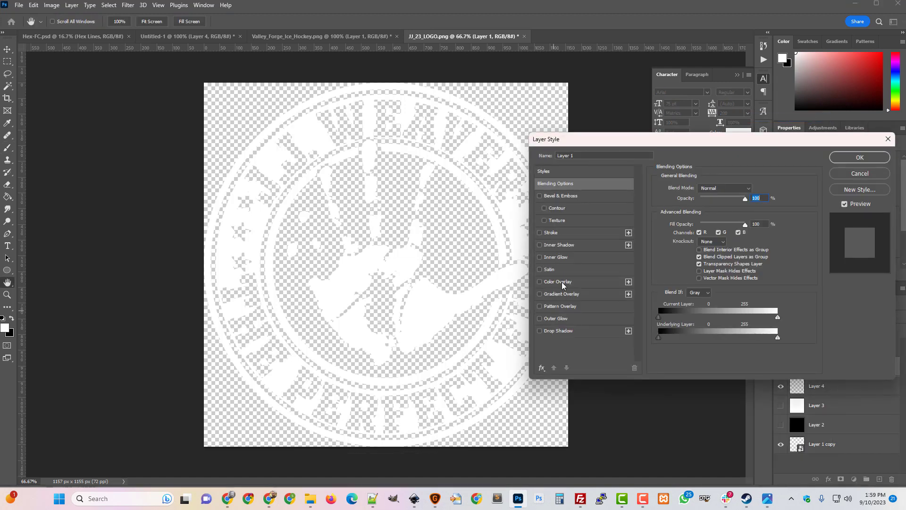
{"action": "left_click", "coordinate": [557, 282]}
{"action": "left_click", "coordinate": [751, 192]}
{"action": "left_click_drag", "start_coordinate": [646, 210], "coordinate": [566, 265]}
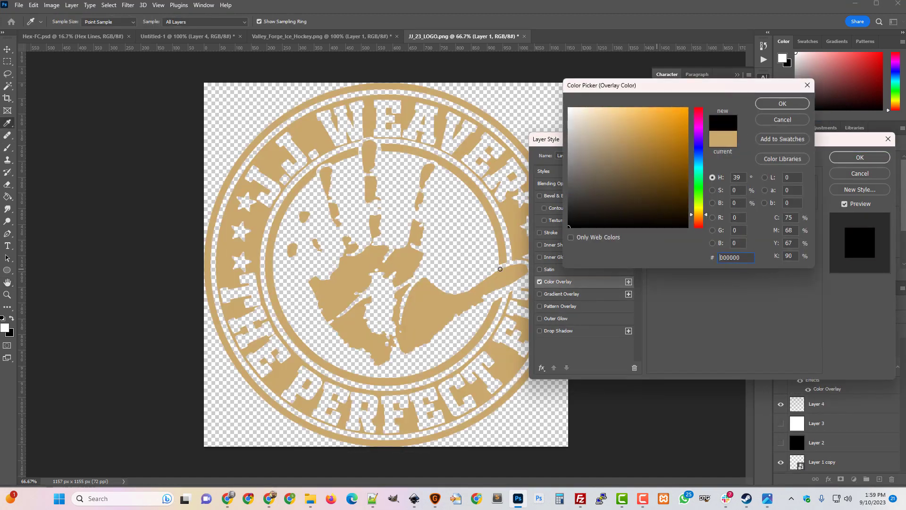
{"action": "left_click", "coordinate": [782, 103]}
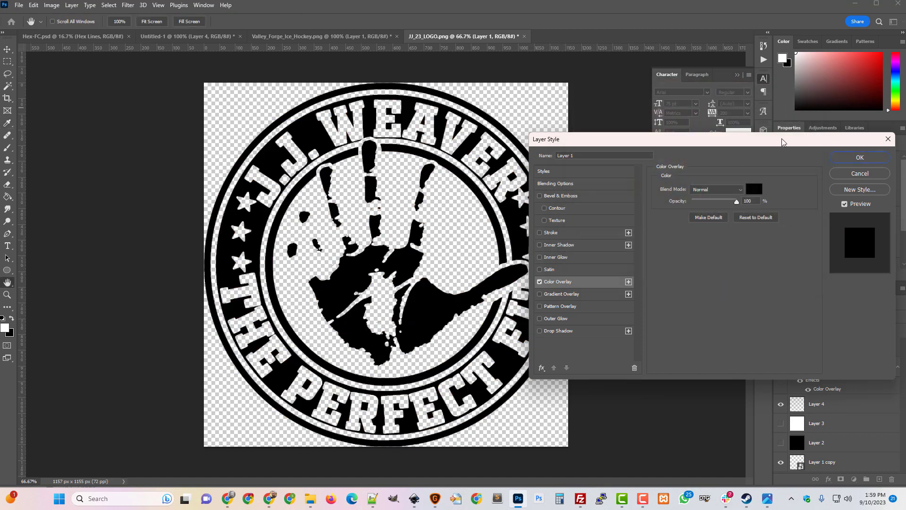
{"action": "left_click", "coordinate": [859, 158]}
Step: Quick-export the black logo as a PNG to the 1_Image_fixes folder, with a file name starting with JJ_23_LOGO_Black
{"action": "left_click", "coordinate": [19, 5]}
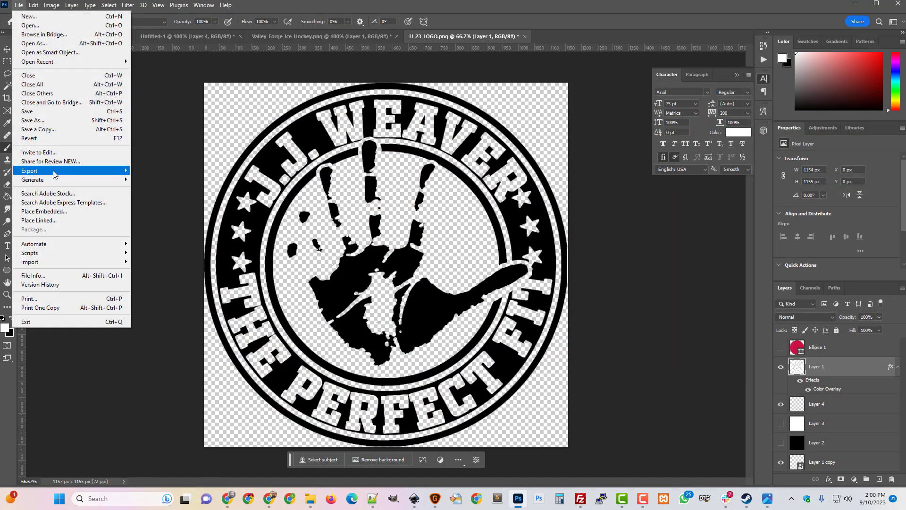
{"action": "mouse_move", "coordinate": [85, 171]}
{"action": "left_click", "coordinate": [176, 172]}
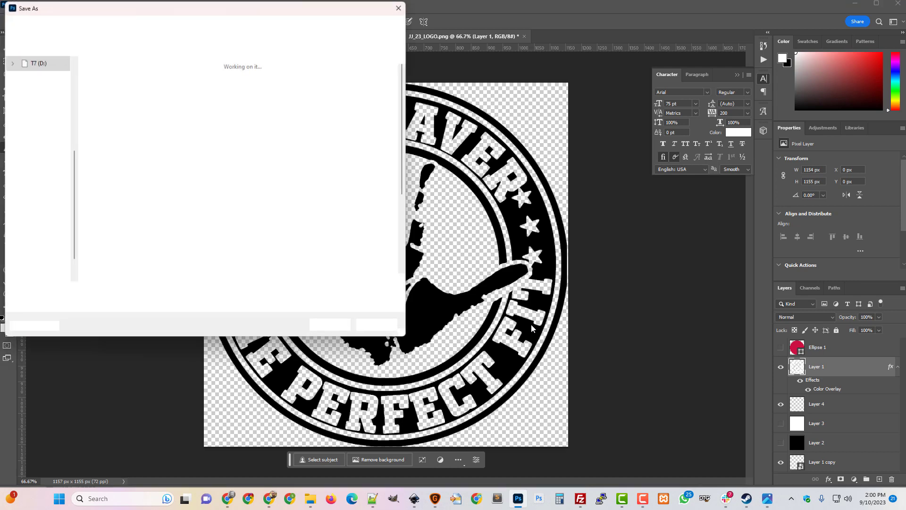
{"action": "left_click", "coordinate": [96, 292]}
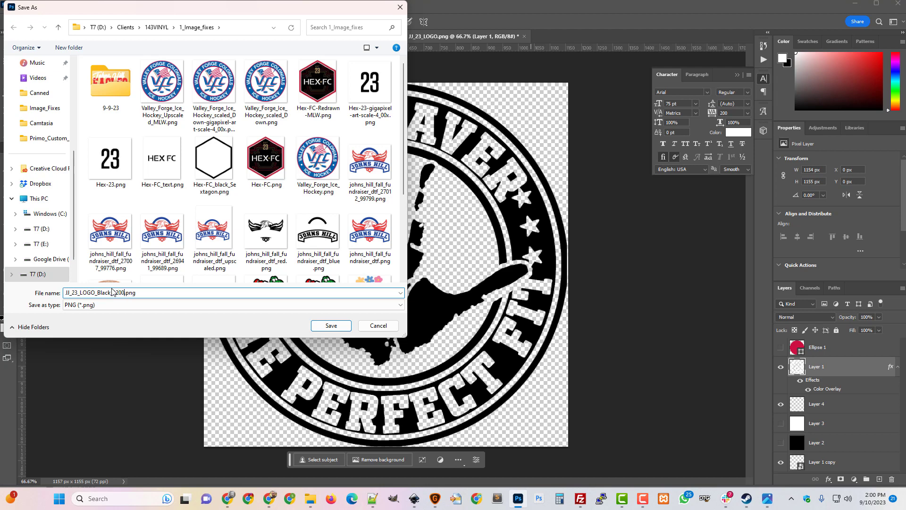
{"action": "key", "text": "Return"}
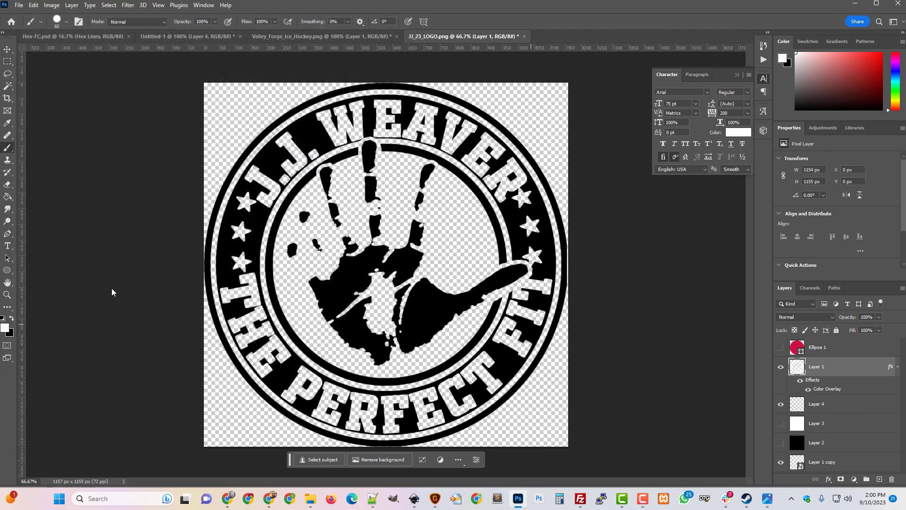
Step: Move the Downloads folder window aside, and switch to Inkscape to create a new document
{"action": "left_click", "coordinate": [855, 4]}
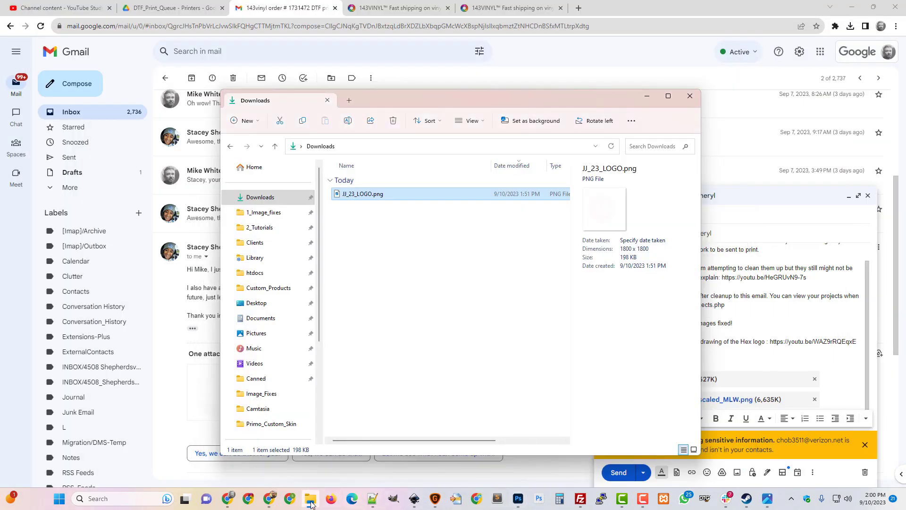
{"action": "left_click_drag", "start_coordinate": [438, 104], "coordinate": [699, 103]}
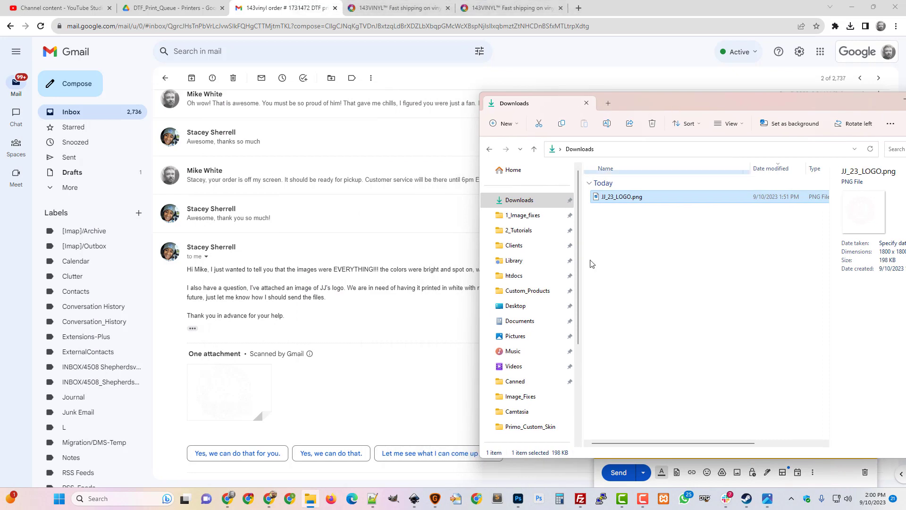
{"action": "left_click", "coordinate": [415, 499]}
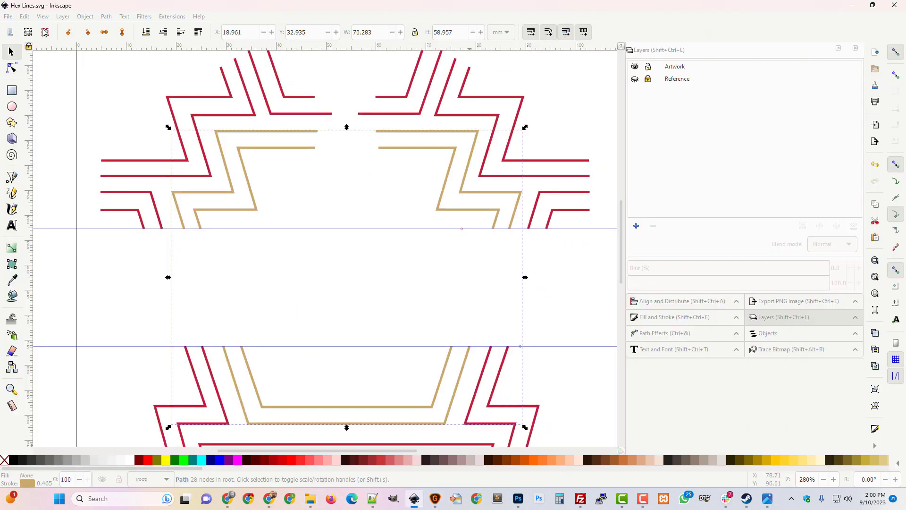
{"action": "left_click", "coordinate": [8, 16]}
{"action": "key", "text": "Escape"}
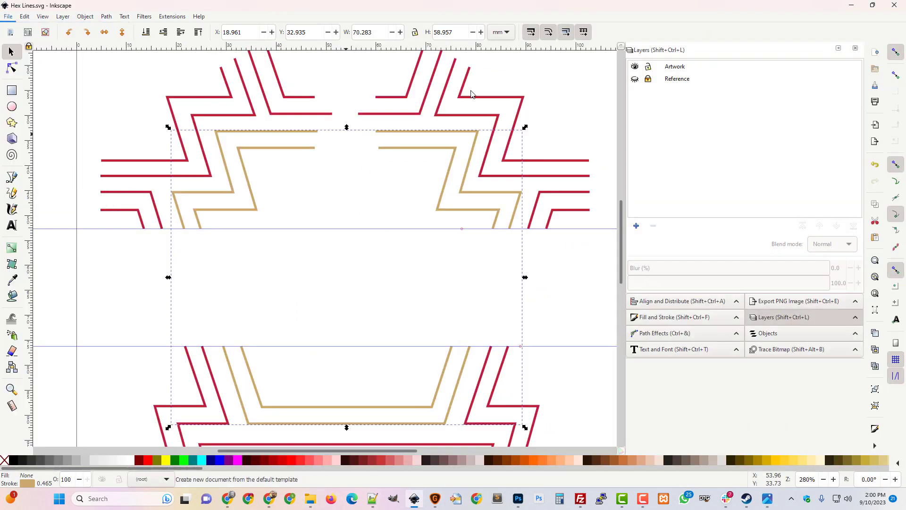
{"action": "key", "text": "ctrl+n"}
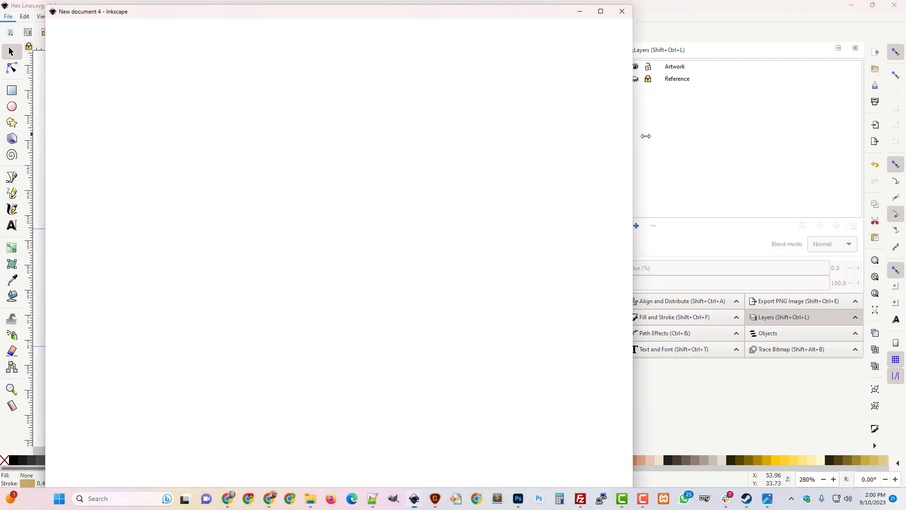
Step: Close the Hex Lines.svg window and maximize the new blank document's window
{"action": "left_click", "coordinate": [891, 6]}
{"action": "left_click", "coordinate": [891, 6]}
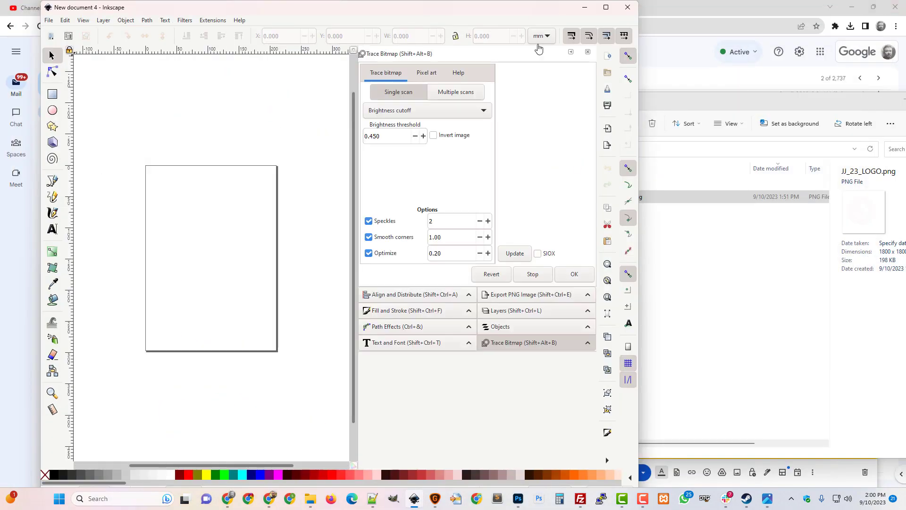
{"action": "left_click", "coordinate": [607, 7]}
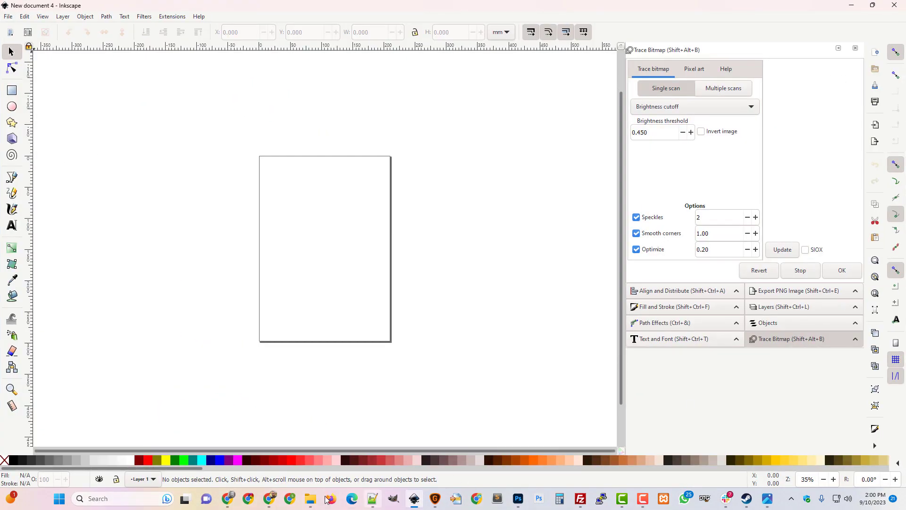
Step: Try embedding the original JJ_23_LOGO.png from Downloads in the new document, and delete the placed image
{"action": "left_click", "coordinate": [310, 499]}
{"action": "left_click_drag", "start_coordinate": [627, 196], "coordinate": [289, 239]}
{"action": "left_click", "coordinate": [502, 314]}
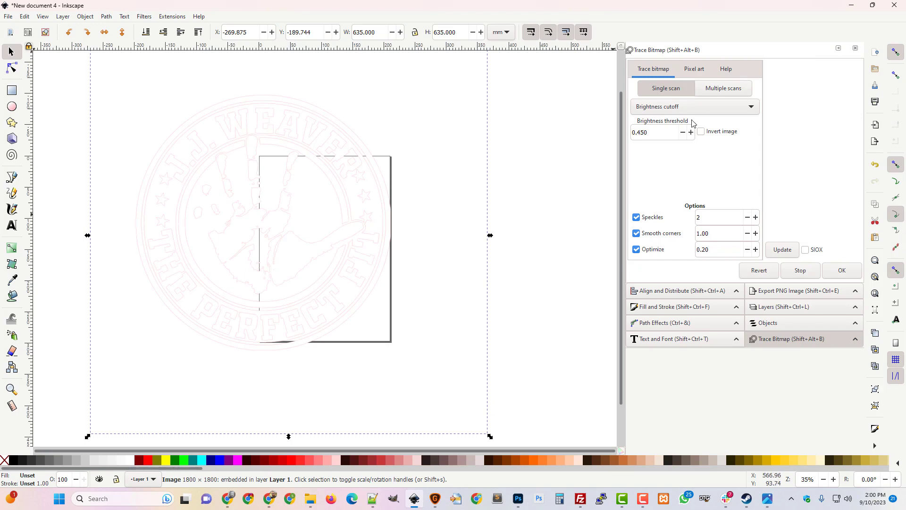
{"action": "key", "text": "Delete"}
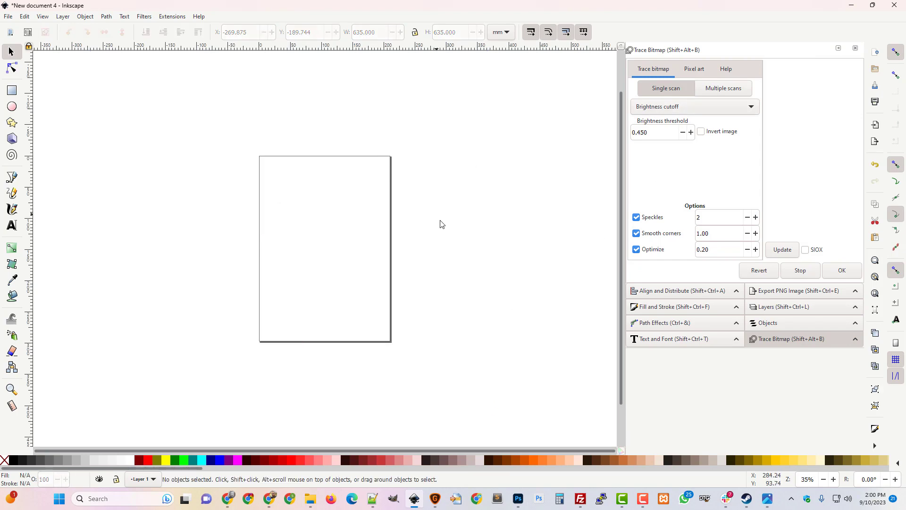
Step: Embed the JJ_23_LOGO_Black_1200.png image from the 1_Image_fixes folder in the blank document
{"action": "left_click", "coordinate": [310, 498]}
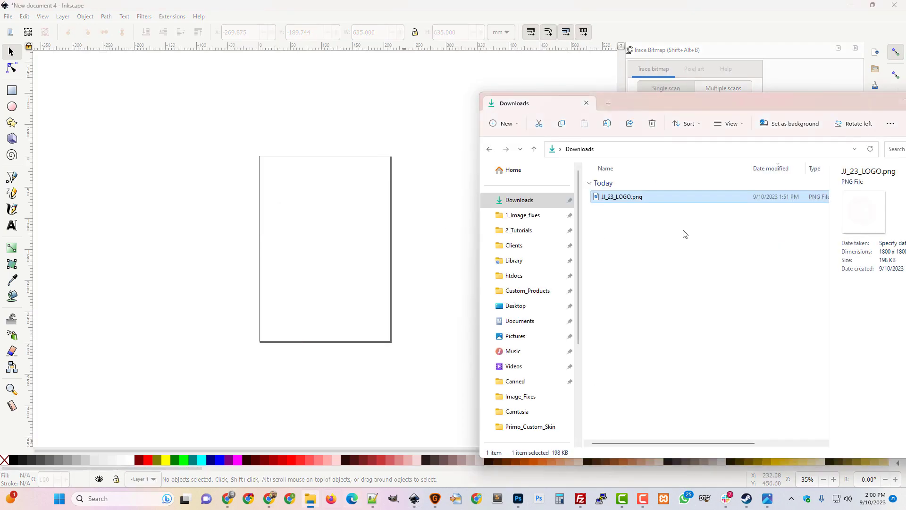
{"action": "left_click", "coordinate": [518, 215]}
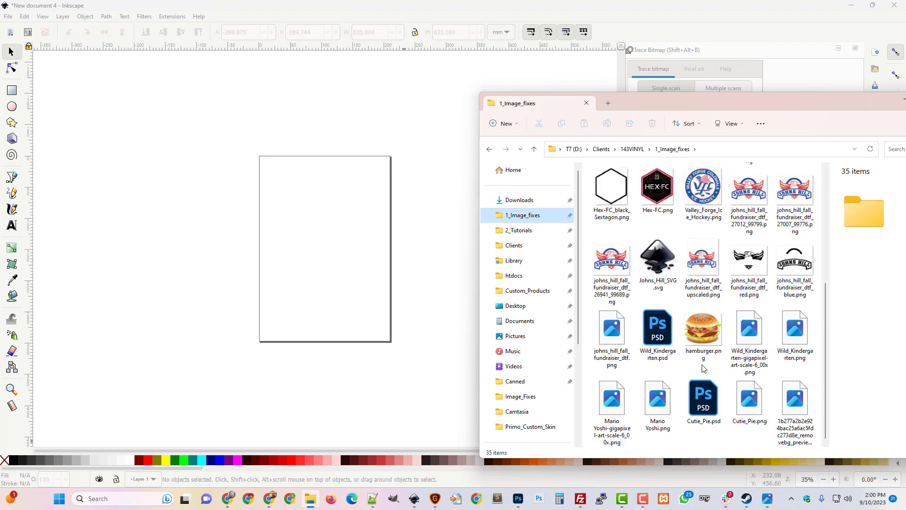
{"action": "scroll", "coordinate": [712, 373], "scroll_direction": "up", "scroll_amount": 10}
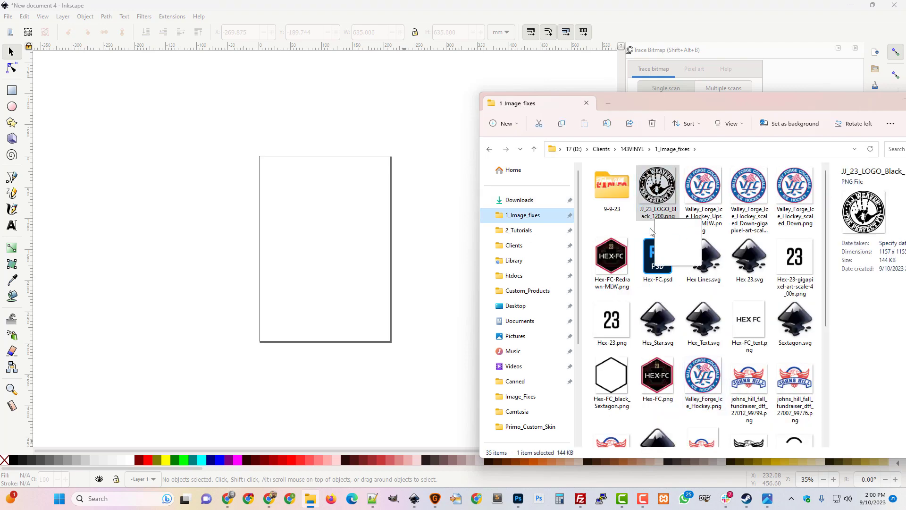
{"action": "left_click_drag", "start_coordinate": [657, 193], "coordinate": [320, 279]}
{"action": "left_click", "coordinate": [511, 307]}
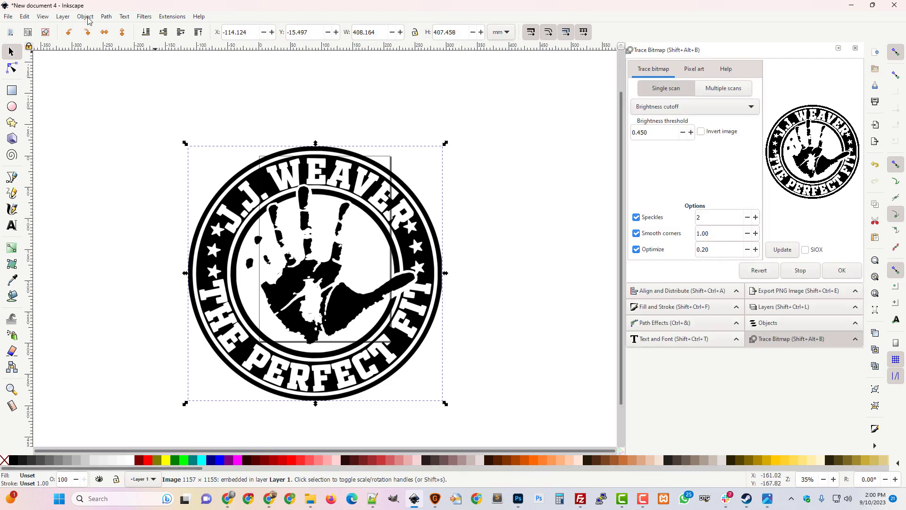
Step: Trace the embedded black logo as a single-scan bitmap trace with brightness cutoff at threshold 0.450
{"action": "left_click", "coordinate": [104, 18]}
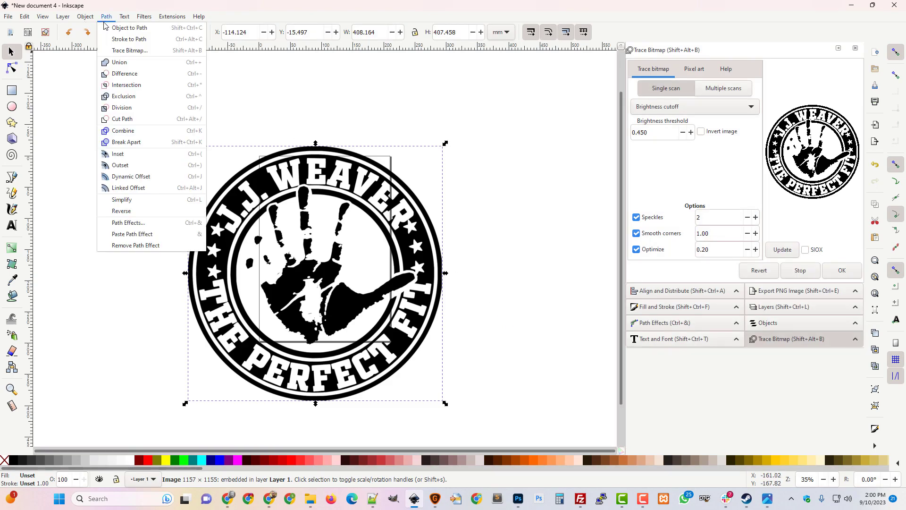
{"action": "left_click", "coordinate": [122, 51]}
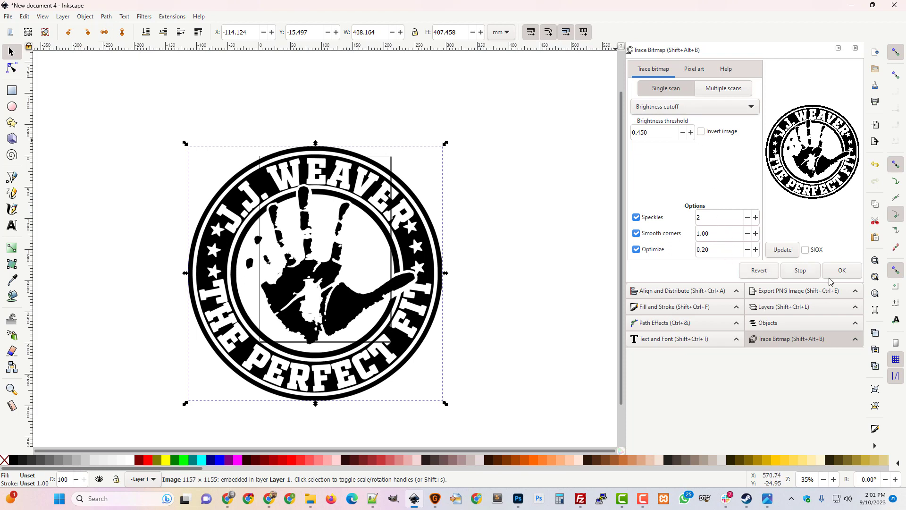
{"action": "left_click", "coordinate": [845, 273]}
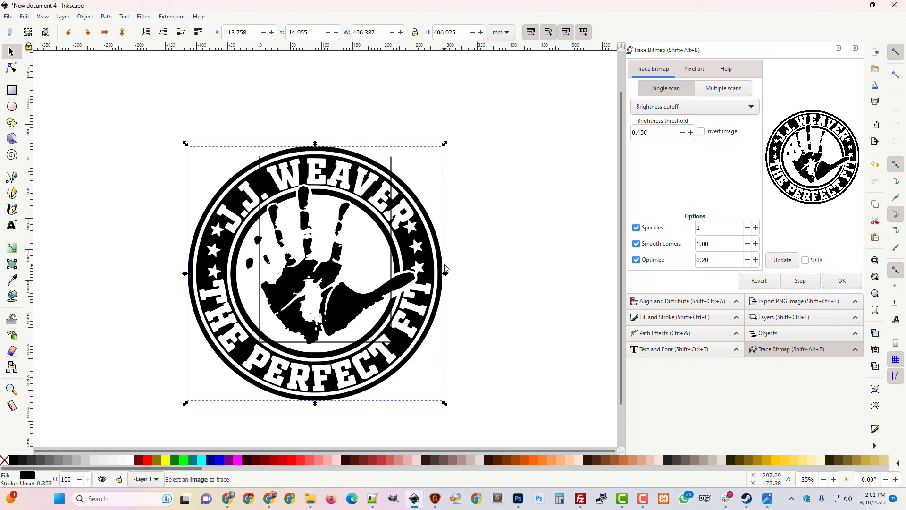
Step: Move the traced logo path off the original bitmap so the two sit side by side
{"action": "mouse_move", "coordinate": [434, 239]}
{"action": "left_mouse_down"}
{"action": "mouse_move", "coordinate": [594, 128]}
{"action": "mouse_move", "coordinate": [568, 190]}
{"action": "mouse_move", "coordinate": [615, 216]}
{"action": "mouse_move", "coordinate": [611, 229]}
{"action": "left_mouse_up"}
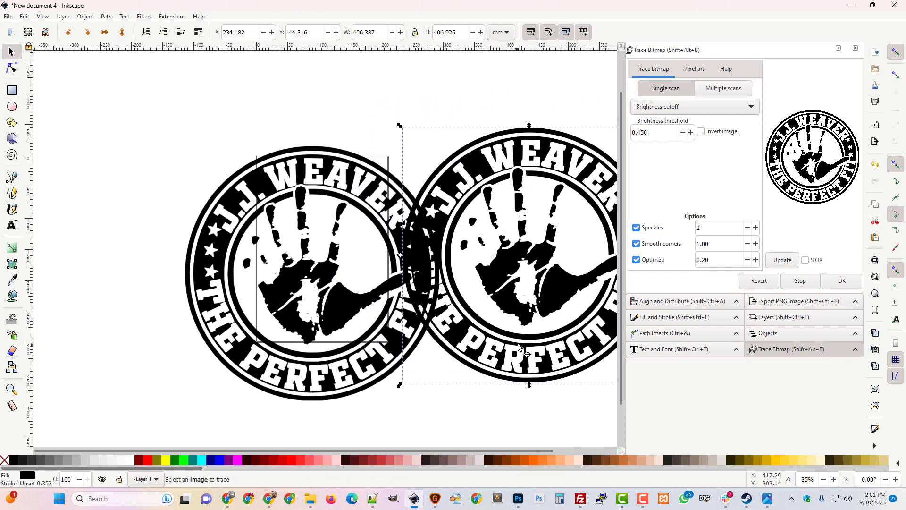
{"action": "left_click_drag", "start_coordinate": [519, 348], "coordinate": [557, 349]}
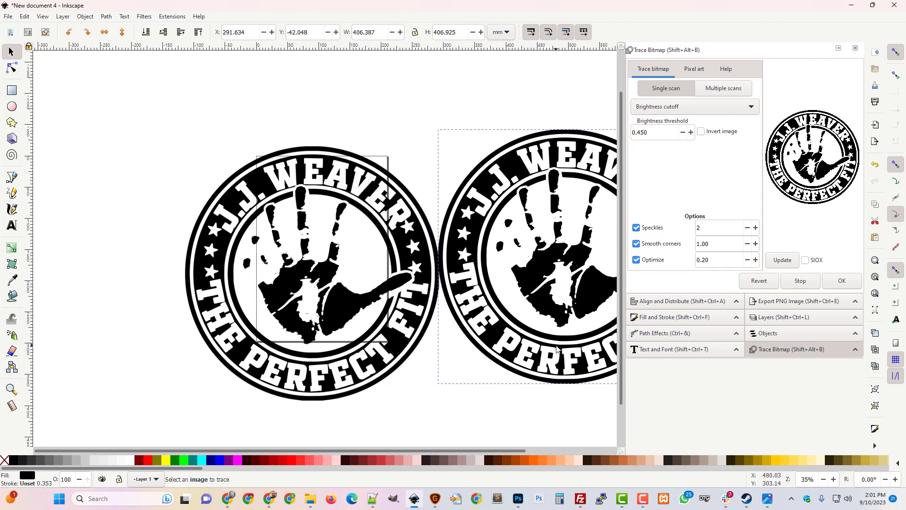
{"action": "left_click_drag", "start_coordinate": [413, 450], "coordinate": [503, 467]}
{"action": "mouse_move", "coordinate": [454, 348]}
{"action": "left_mouse_down"}
{"action": "mouse_move", "coordinate": [464, 364]}
{"action": "mouse_move", "coordinate": [456, 365]}
{"action": "left_mouse_up"}
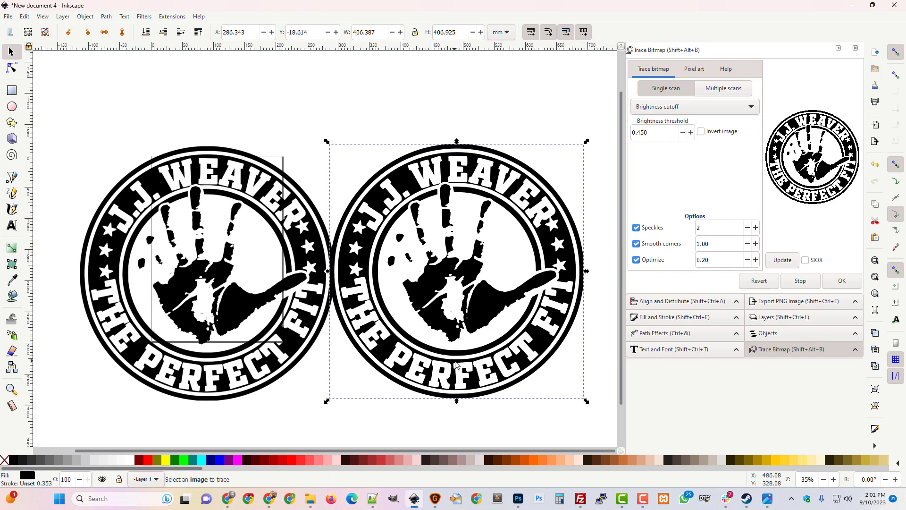
Step: Compare the edge quality of the traced logo with the original bitmap at high magnification, around the stars and lower lettering
{"action": "key", "text": "plus"}
{"action": "key", "text": "plus"}
{"action": "key", "text": "plus"}
{"action": "key", "text": "plus"}
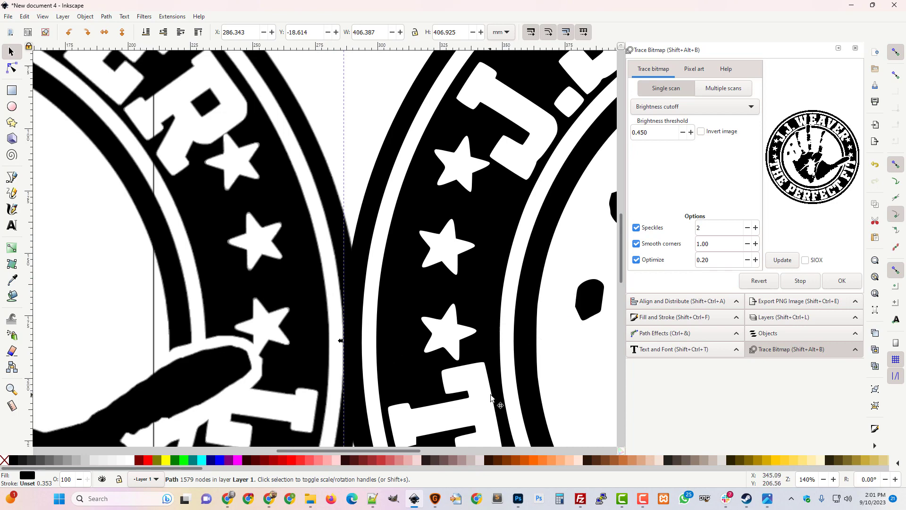
{"action": "left_click_drag", "start_coordinate": [404, 452], "coordinate": [571, 490]}
{"action": "scroll", "coordinate": [500, 378], "scroll_direction": "down", "scroll_amount": 10}
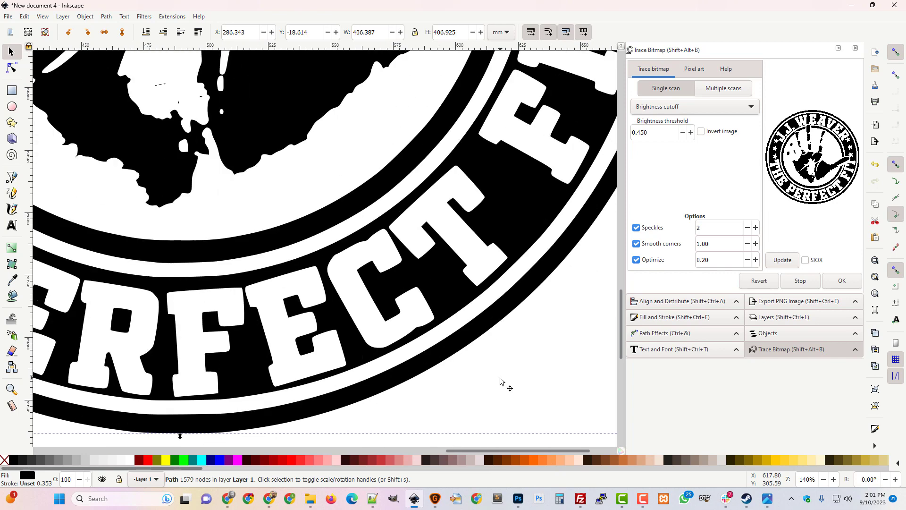
{"action": "left_click_drag", "start_coordinate": [451, 452], "coordinate": [333, 452]}
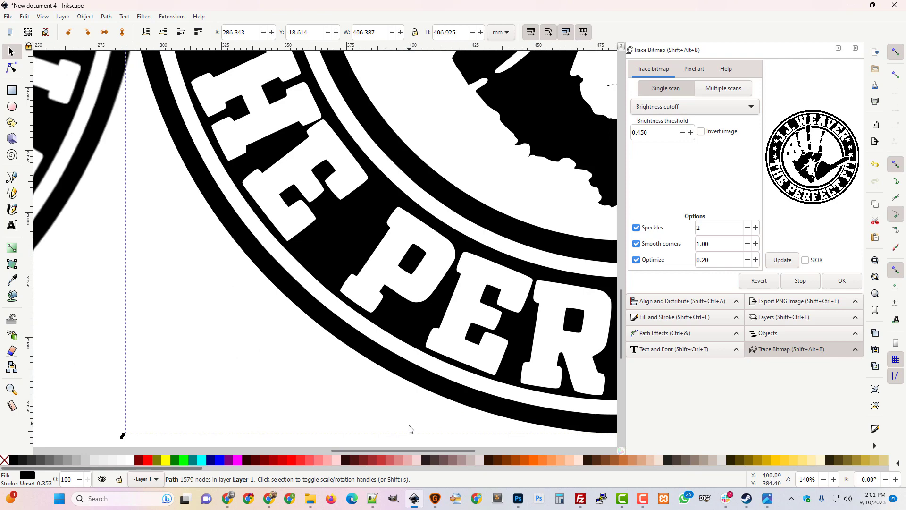
{"action": "left_click_drag", "start_coordinate": [410, 451], "coordinate": [284, 451]}
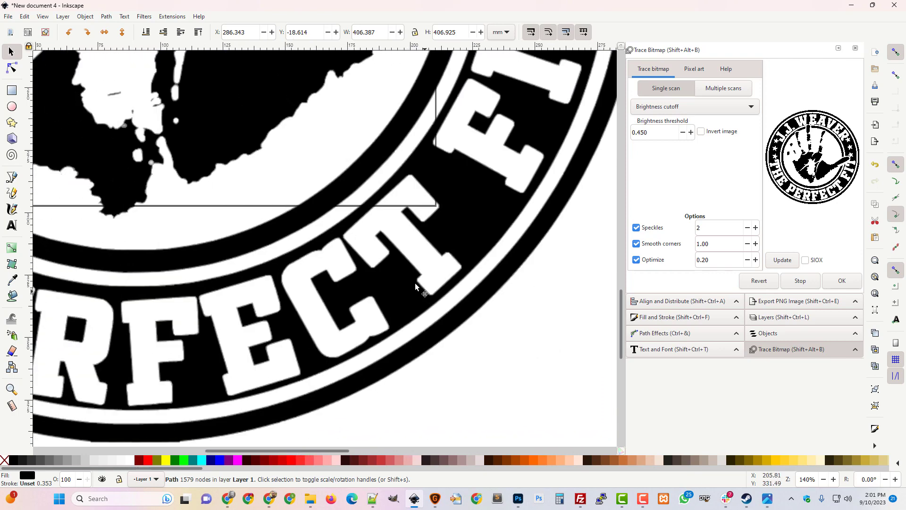
Step: Delete the original embedded bitmap and move the traced logo over the page
{"action": "key", "text": "Delete"}
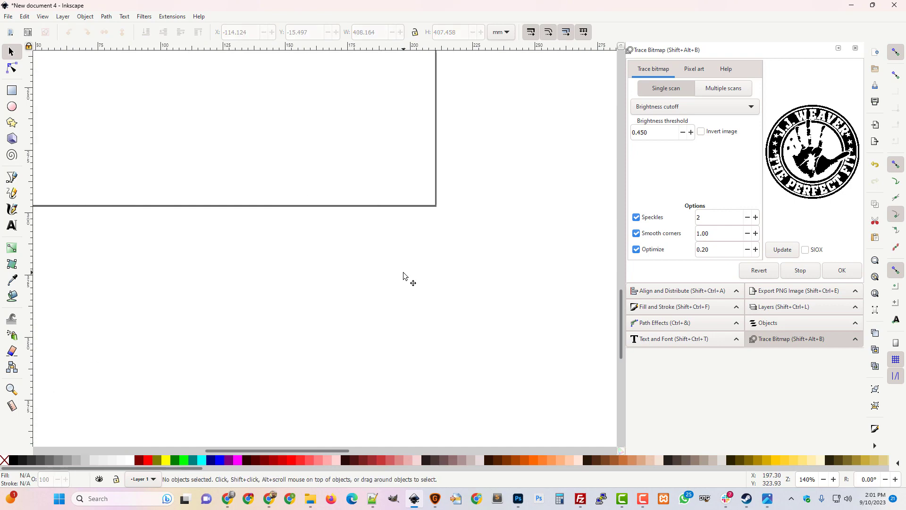
{"action": "key", "text": "minus"}
{"action": "key", "text": "minus"}
{"action": "key", "text": "minus"}
{"action": "key", "text": "minus"}
{"action": "key", "text": "minus"}
{"action": "key", "text": "minus"}
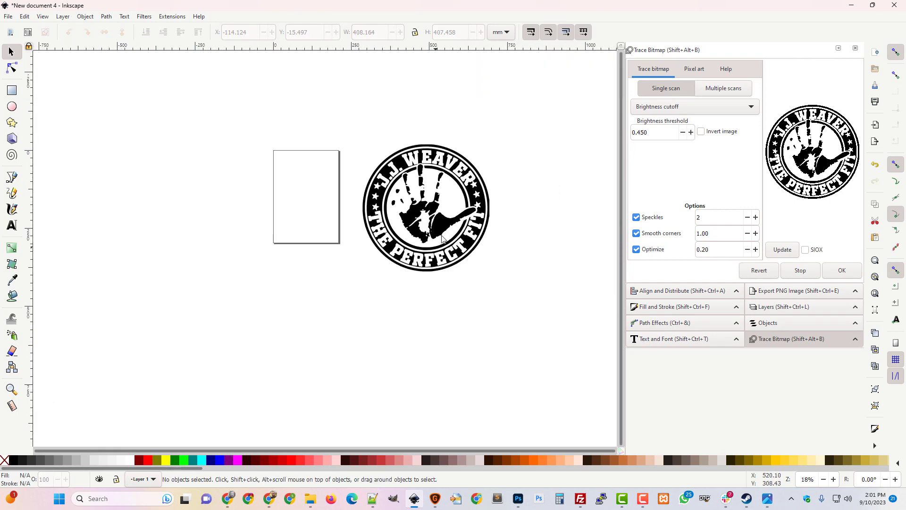
{"action": "left_click", "coordinate": [448, 231]}
{"action": "left_click_drag", "start_coordinate": [446, 232], "coordinate": [321, 217]}
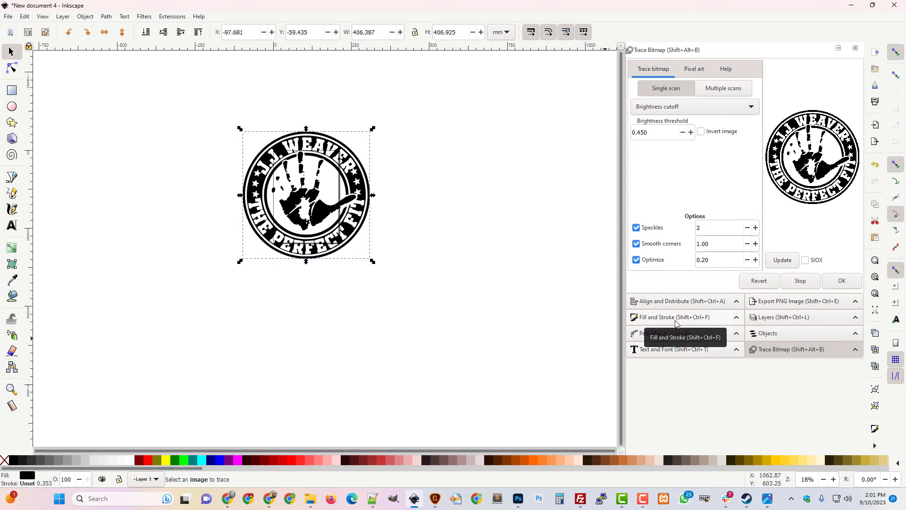
Step: Resize the page to fit the selected traced logo with zero margins, and close the document properties
{"action": "left_click", "coordinate": [9, 17]}
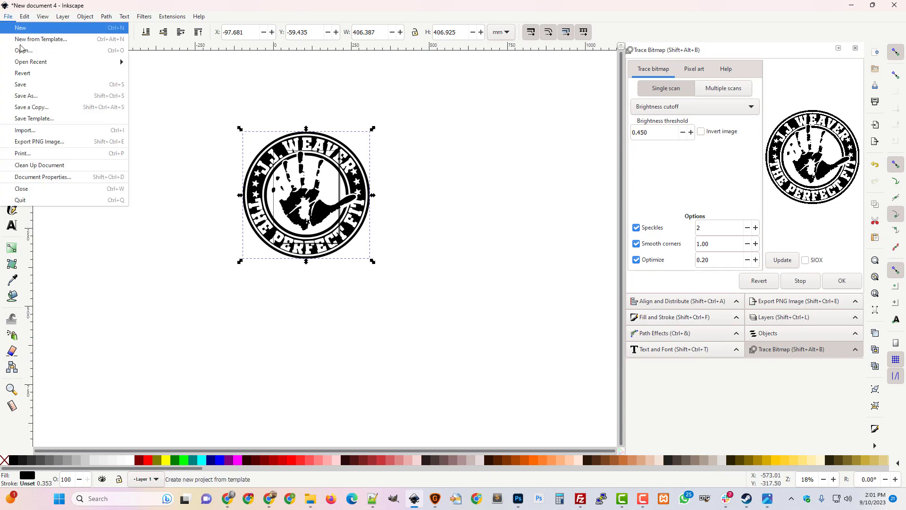
{"action": "left_click", "coordinate": [79, 180]}
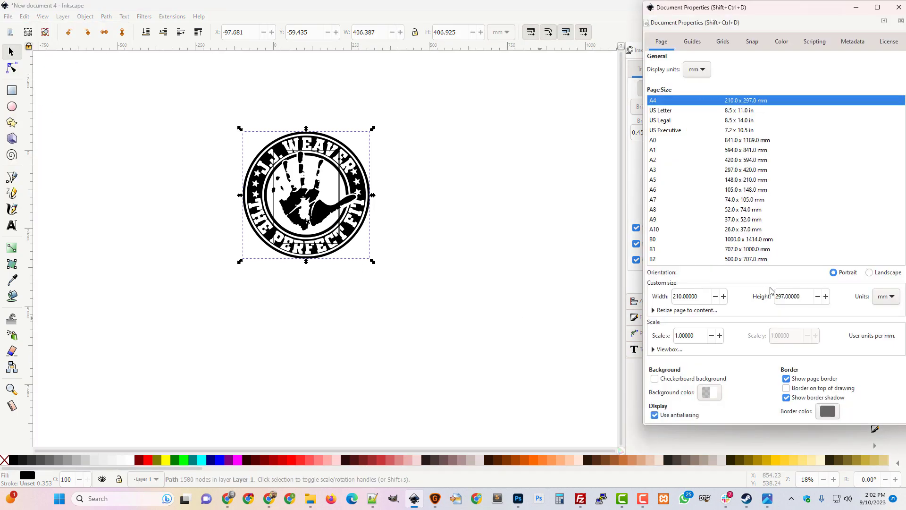
{"action": "left_click", "coordinate": [692, 311]}
{"action": "left_click", "coordinate": [756, 311]}
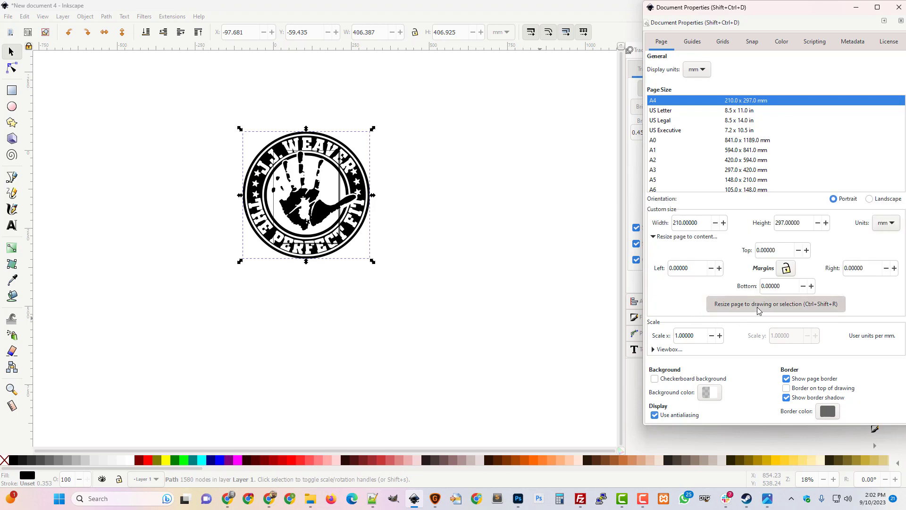
{"action": "left_click", "coordinate": [899, 7]}
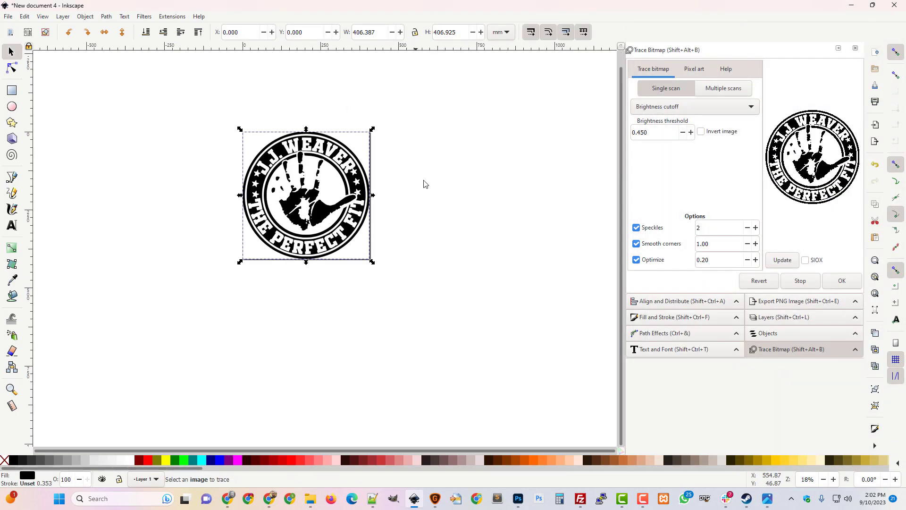
Step: Change the traced logo's flat fill to white by setting red, green and blue to 255
{"action": "left_click", "coordinate": [660, 318]}
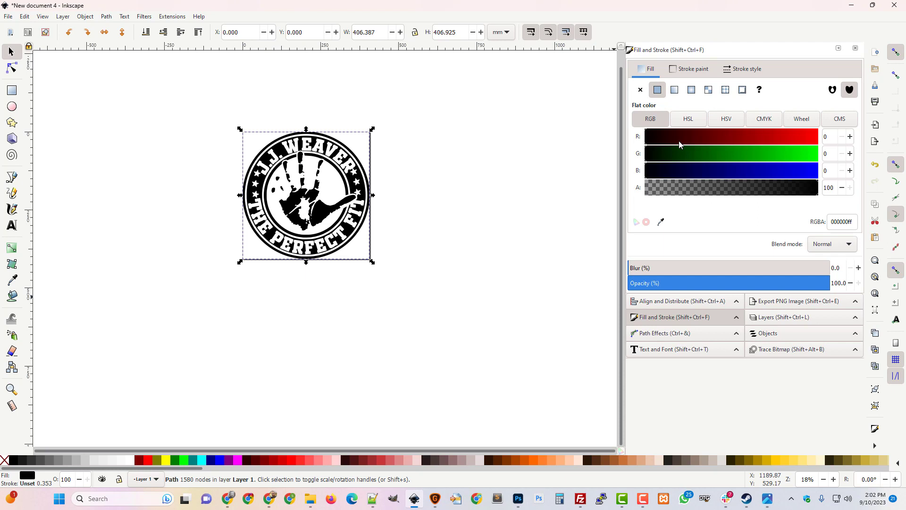
{"action": "left_click_drag", "start_coordinate": [678, 141], "coordinate": [857, 143]}
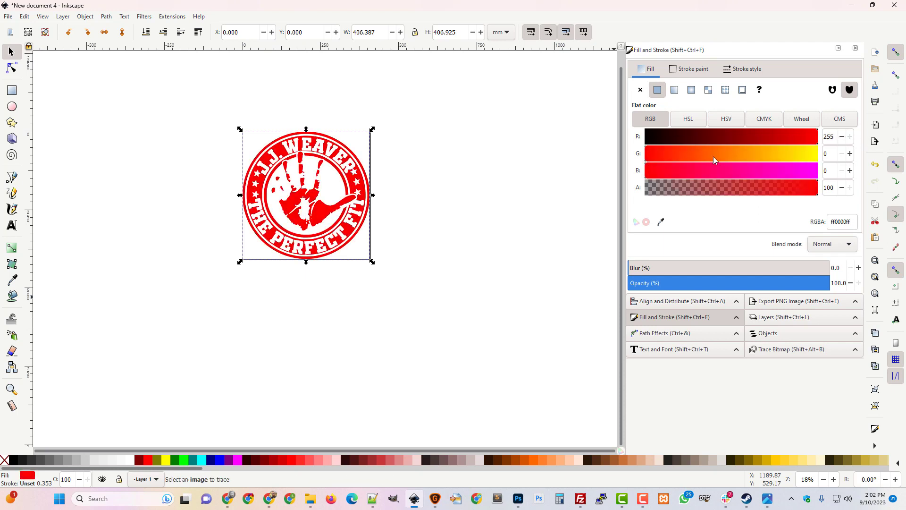
{"action": "left_click_drag", "start_coordinate": [714, 157], "coordinate": [869, 160]}
{"action": "left_click", "coordinate": [774, 173]}
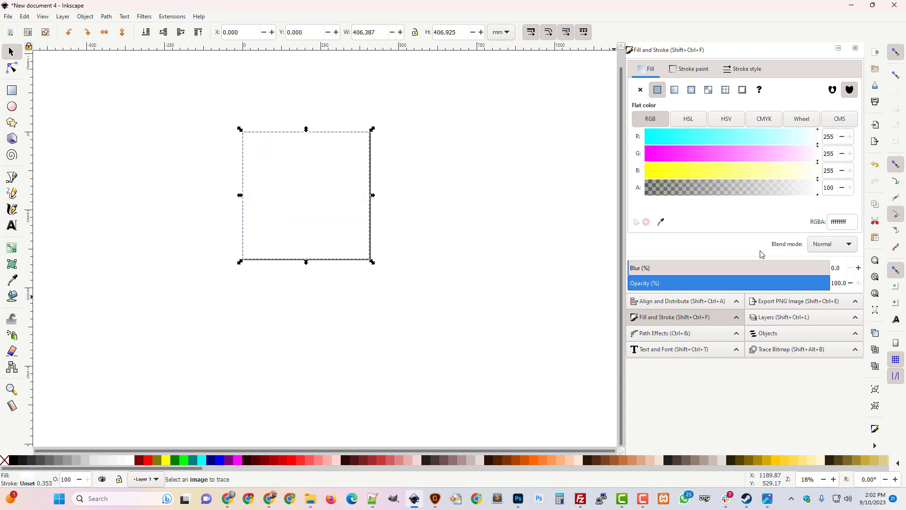
Step: Enable the checkerboard background in the document properties and deselect the logo
{"action": "left_click", "coordinate": [12, 18]}
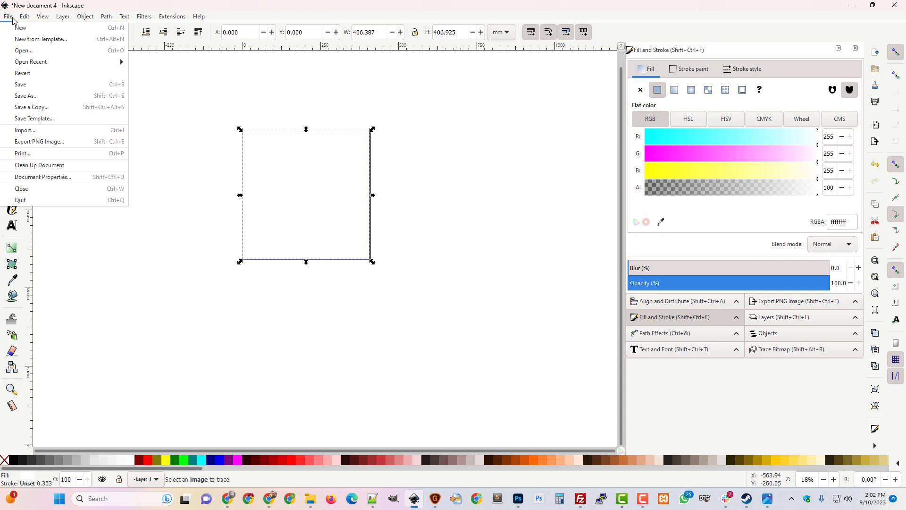
{"action": "left_click", "coordinate": [43, 177]}
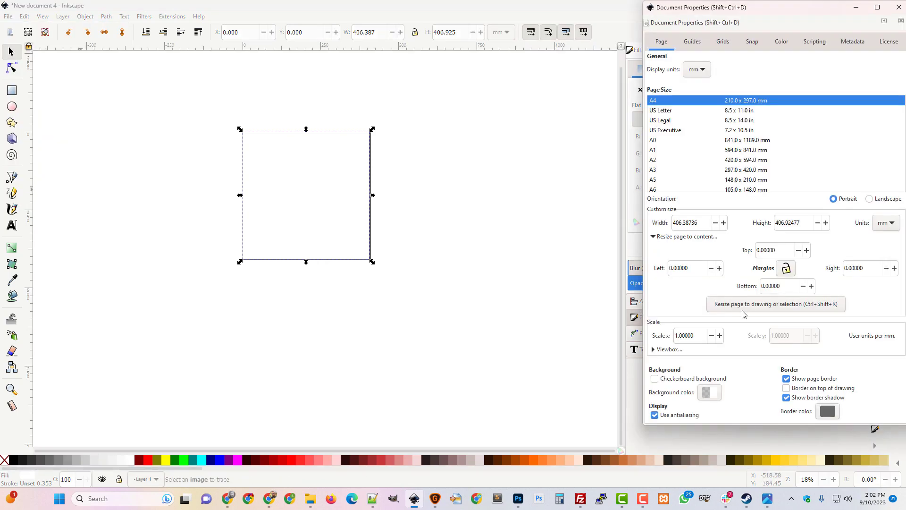
{"action": "left_click", "coordinate": [655, 380]}
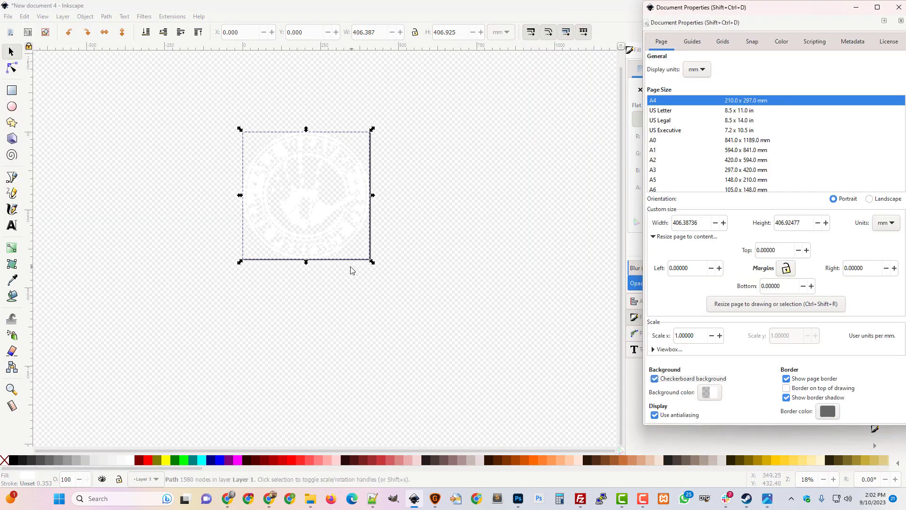
{"action": "left_click", "coordinate": [141, 100]}
Step: Save the document in the 1_Image_fixes folder as an Inkscape SVG named JJ_LOGO_23
{"action": "left_click", "coordinate": [7, 19]}
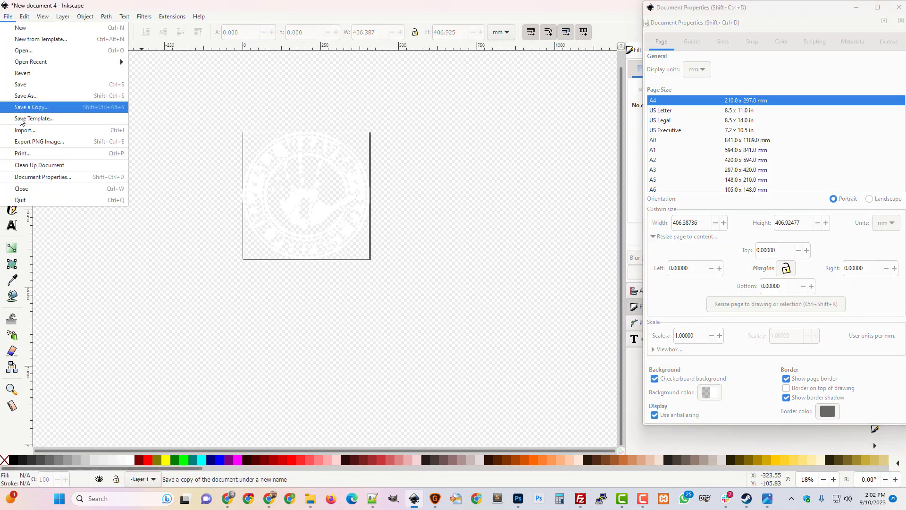
{"action": "left_click", "coordinate": [37, 95]}
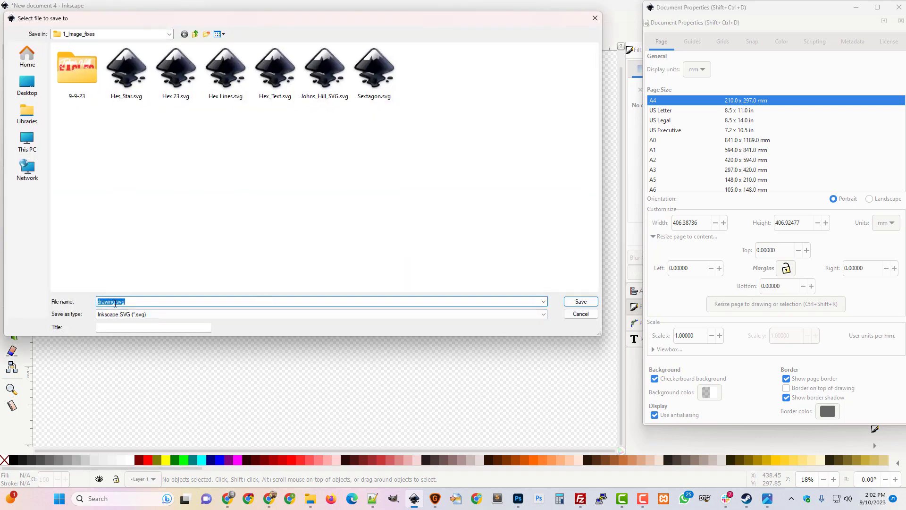
{"action": "left_click_drag", "start_coordinate": [115, 303], "coordinate": [59, 309]}
{"action": "type", "text": "JJ_LOGO_23"}
{"action": "key", "text": "Return"}
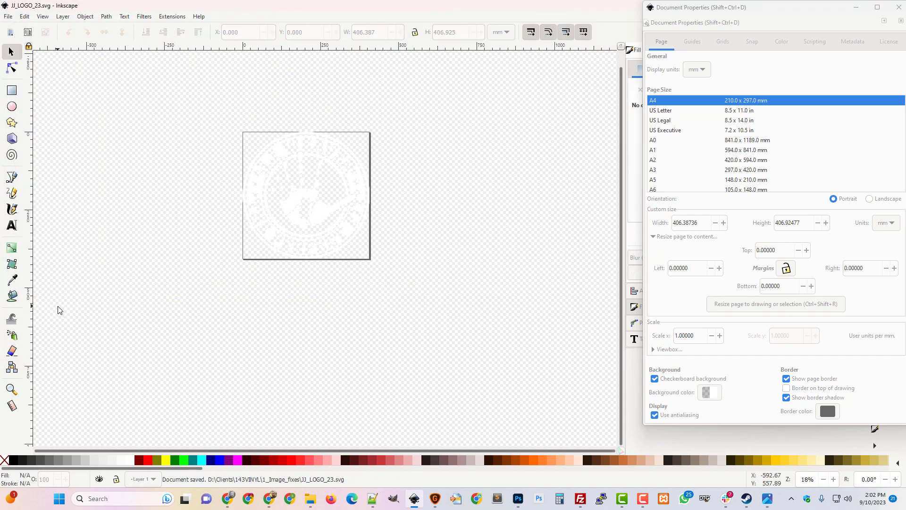
Step: Open the PNG export settings and close the document properties
{"action": "left_click", "coordinate": [6, 19]}
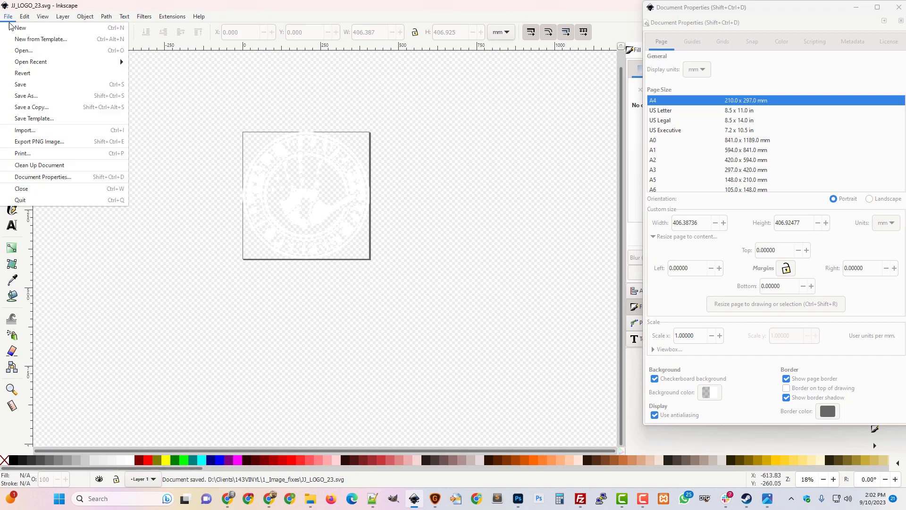
{"action": "left_click", "coordinate": [47, 141]}
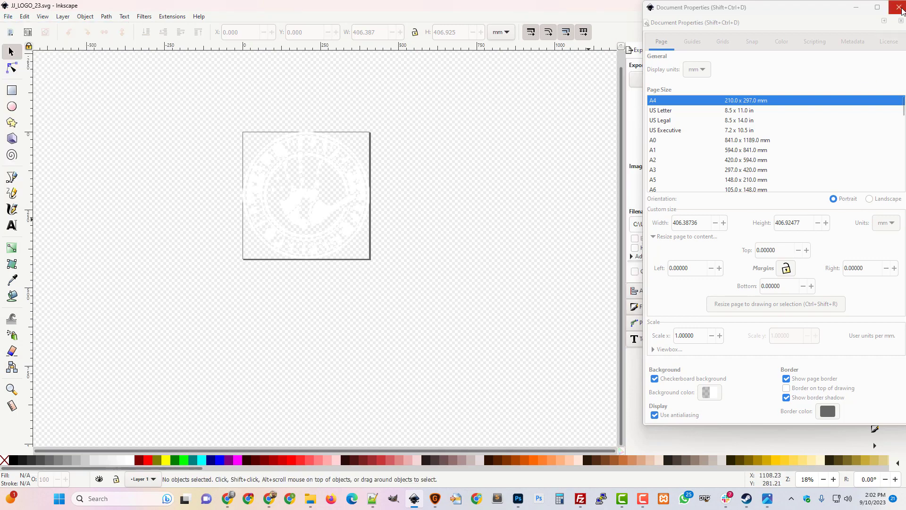
{"action": "left_click", "coordinate": [898, 7]}
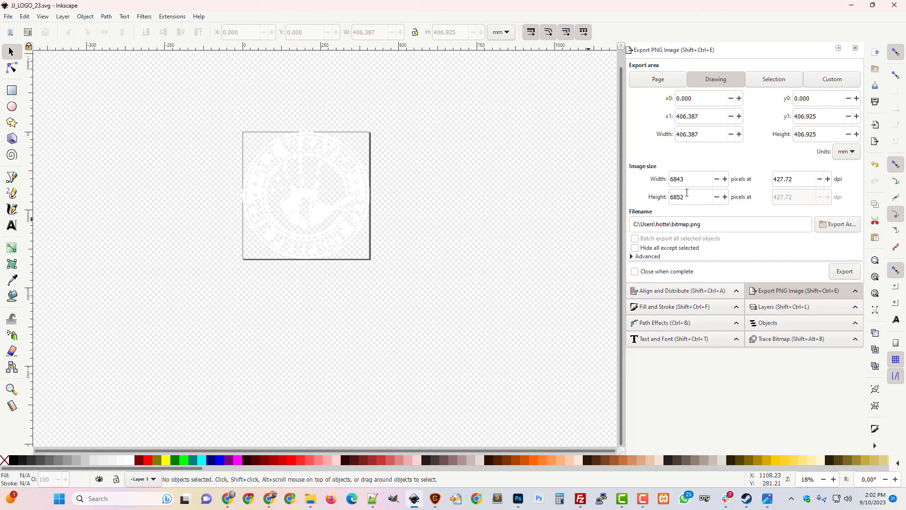
Step: Set the export file to JJ_23_LOGO_White_3600.png in the 1_Image_fixes folder, basing the name on the existing black logo PNG
{"action": "double_click", "coordinate": [679, 178]}
{"action": "left_click", "coordinate": [844, 228]}
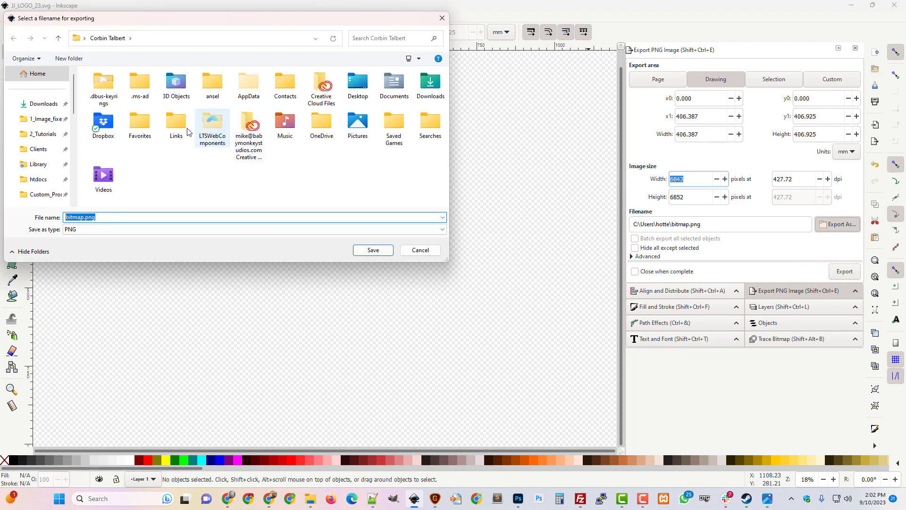
{"action": "left_click", "coordinate": [43, 119]}
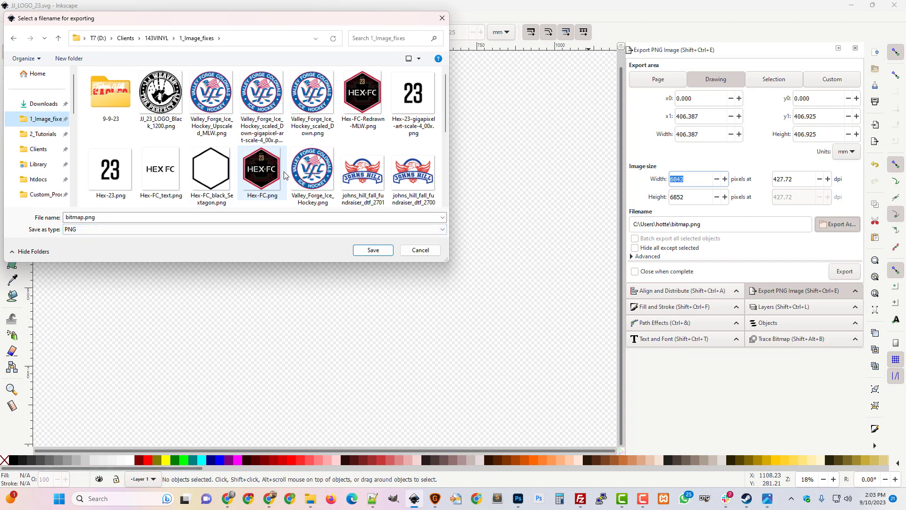
{"action": "left_click", "coordinate": [177, 115]}
{"action": "left_click", "coordinate": [102, 219]}
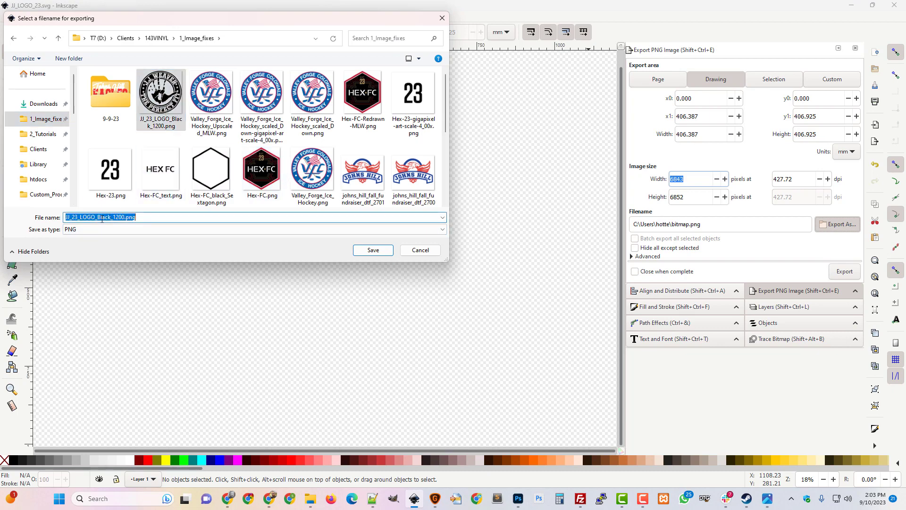
{"action": "left_click", "coordinate": [111, 217]}
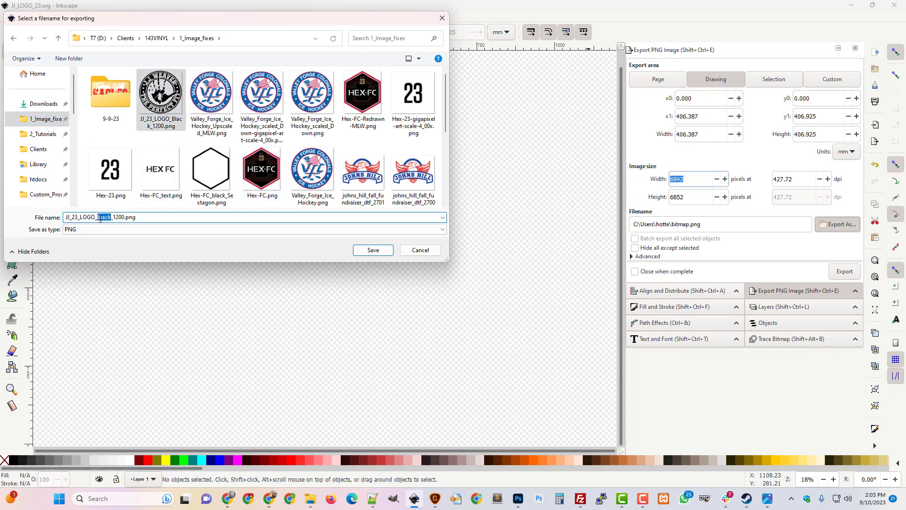
{"action": "type", "text": "White_"}
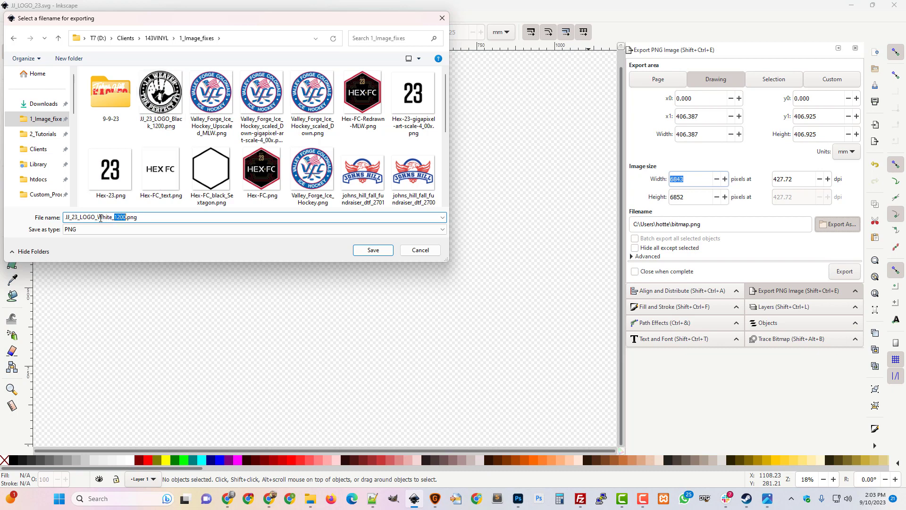
{"action": "type", "text": "3600"}
{"action": "left_click", "coordinate": [372, 250]}
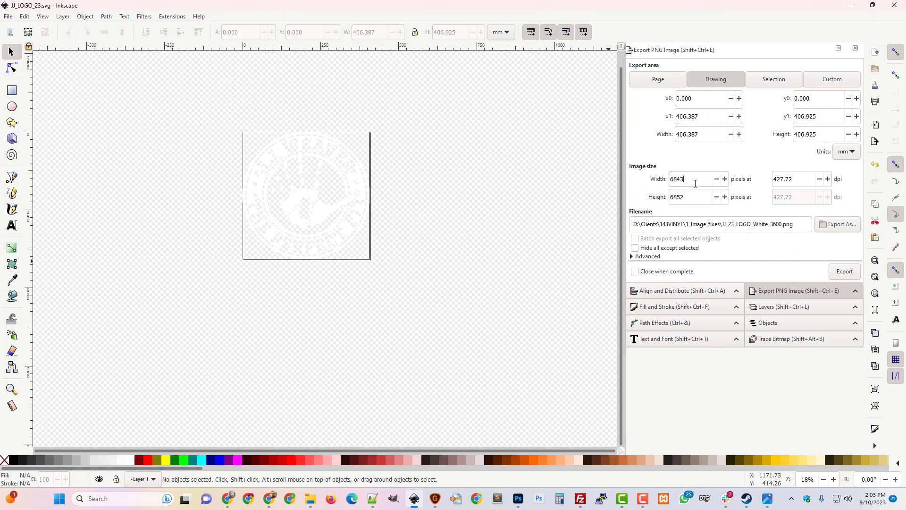
Step: Set the export image width to 3600 pixels
{"action": "left_click_drag", "start_coordinate": [693, 181], "coordinate": [671, 183]}
{"action": "type", "text": "3600"}
{"action": "left_click", "coordinate": [688, 199]}
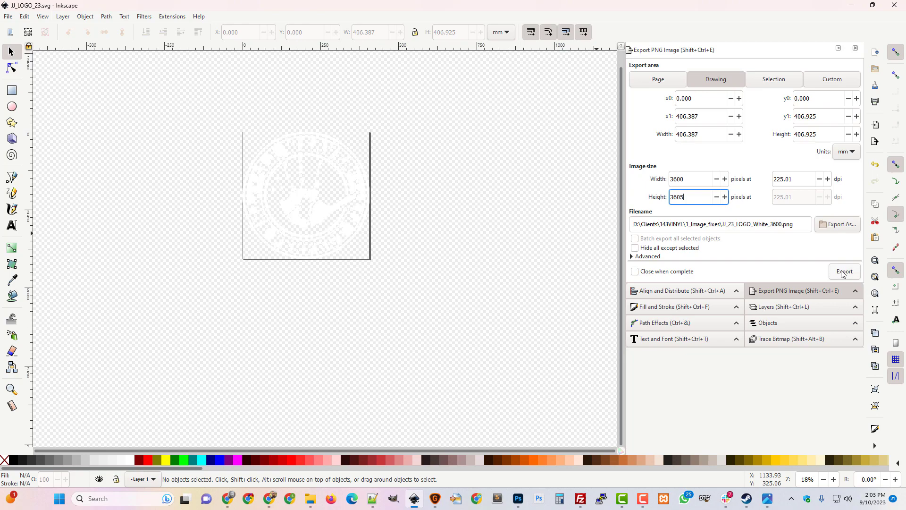
Step: Resize the white logo to 1500 px wide and 1500 px high, and deselect it
{"action": "left_click", "coordinate": [326, 222]}
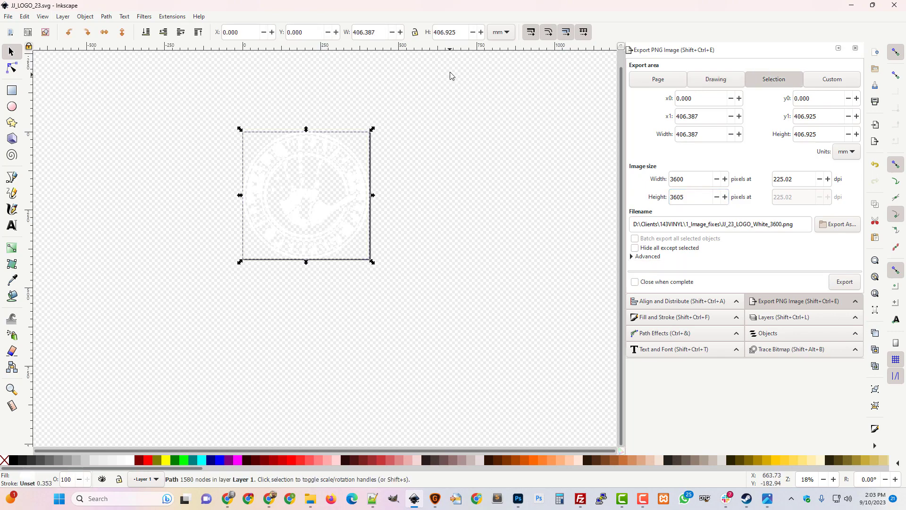
{"action": "left_click", "coordinate": [499, 32]}
{"action": "left_click", "coordinate": [499, 49]}
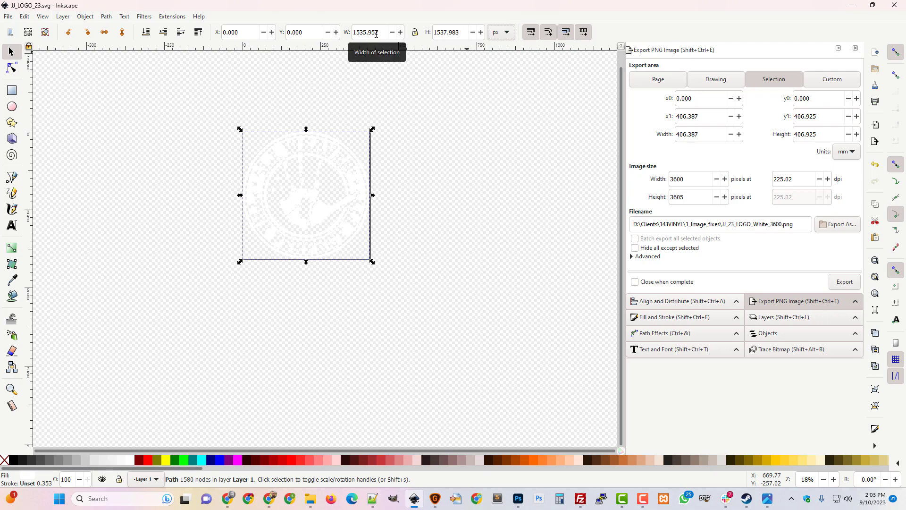
{"action": "left_click_drag", "start_coordinate": [383, 32], "coordinate": [344, 36]}
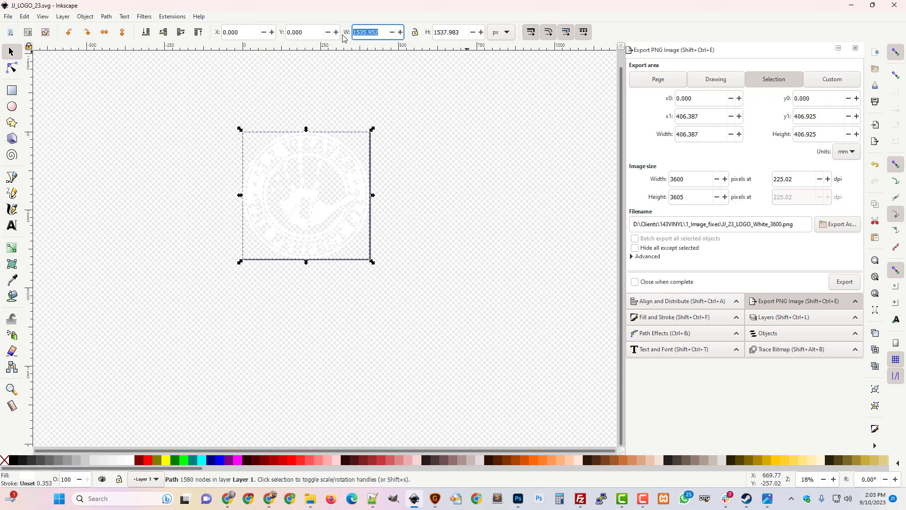
{"action": "type", "text": "1500"}
{"action": "key", "text": "Tab"}
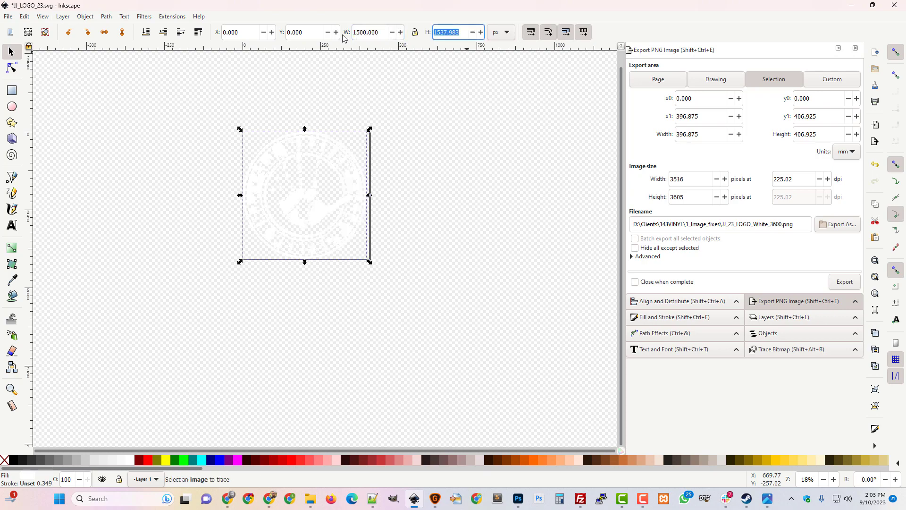
{"action": "type", "text": "1500"}
{"action": "key", "text": "Return"}
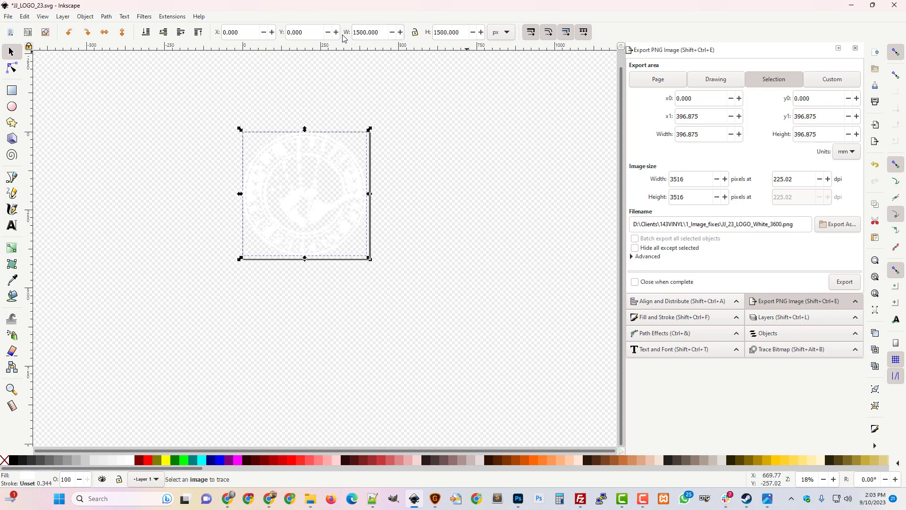
{"action": "left_click", "coordinate": [425, 187]}
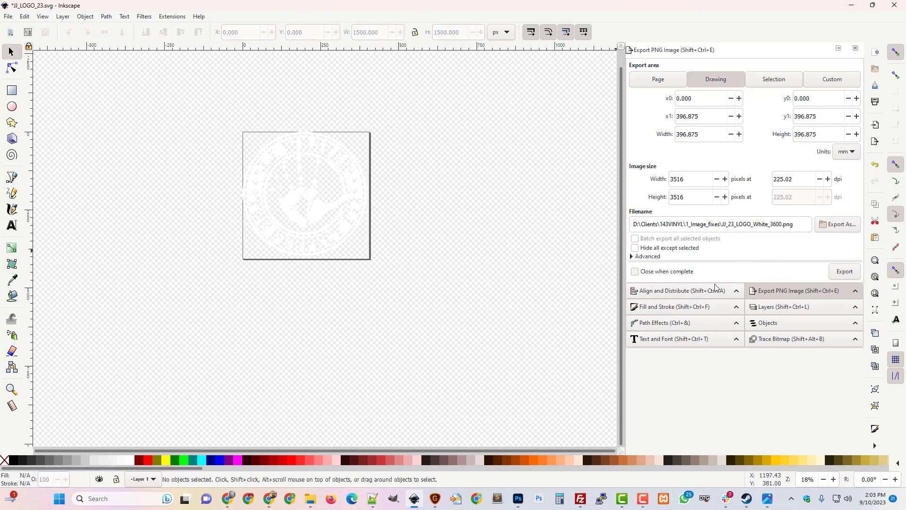
Step: Resize the page to fit the resized logo with zero margins in the document properties
{"action": "left_click", "coordinate": [8, 16]}
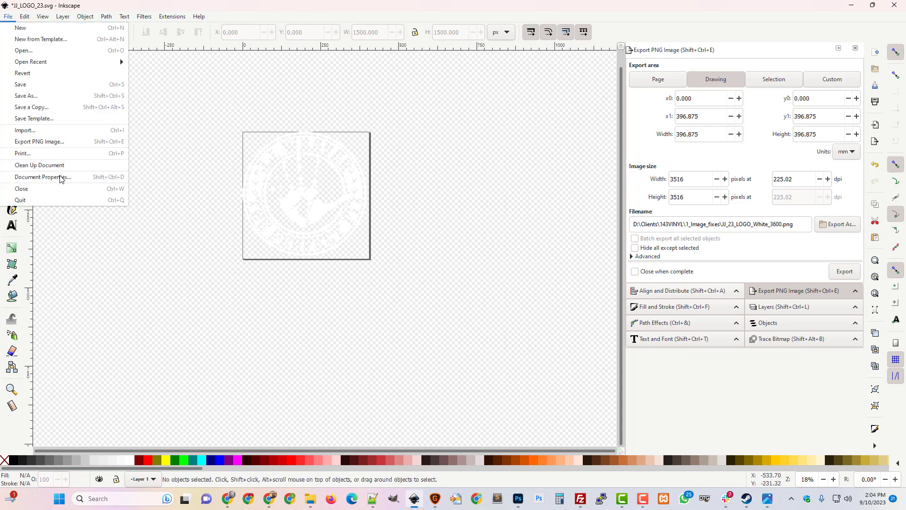
{"action": "left_click", "coordinate": [8, 17]}
{"action": "left_click", "coordinate": [8, 17]}
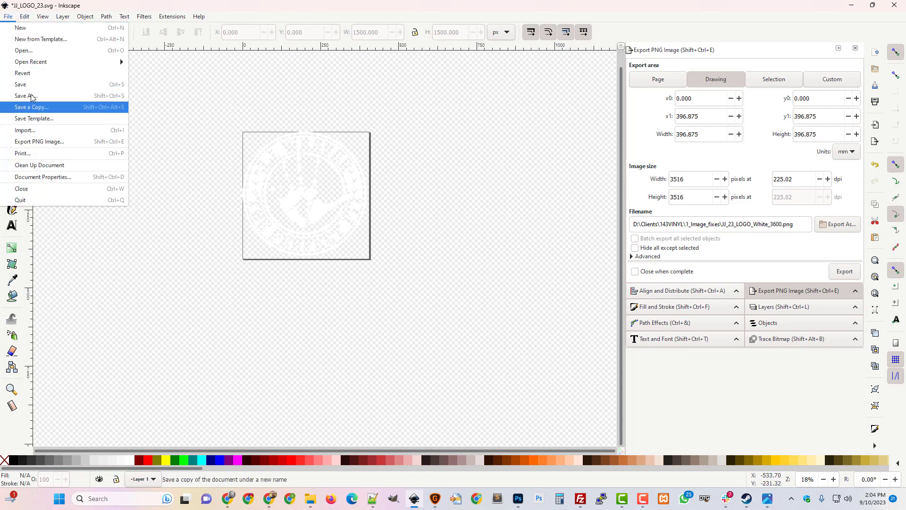
{"action": "left_click", "coordinate": [53, 178]}
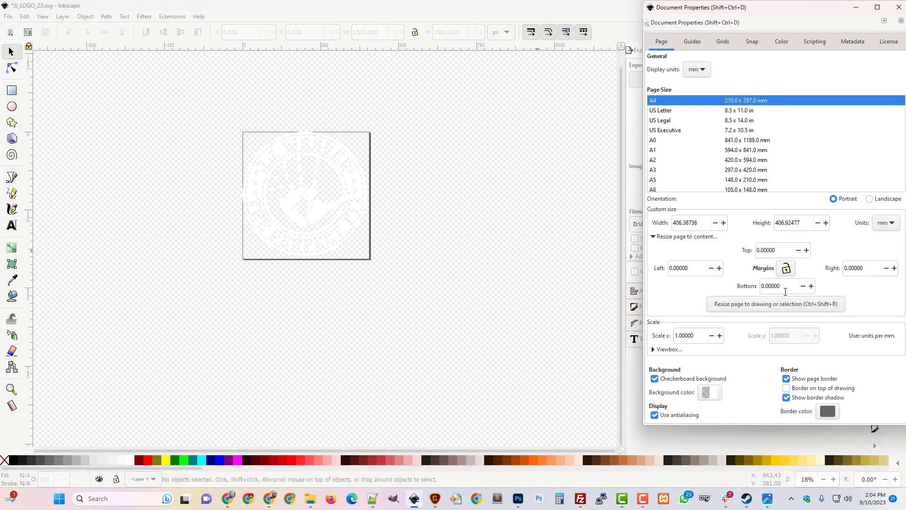
{"action": "left_click", "coordinate": [754, 306]}
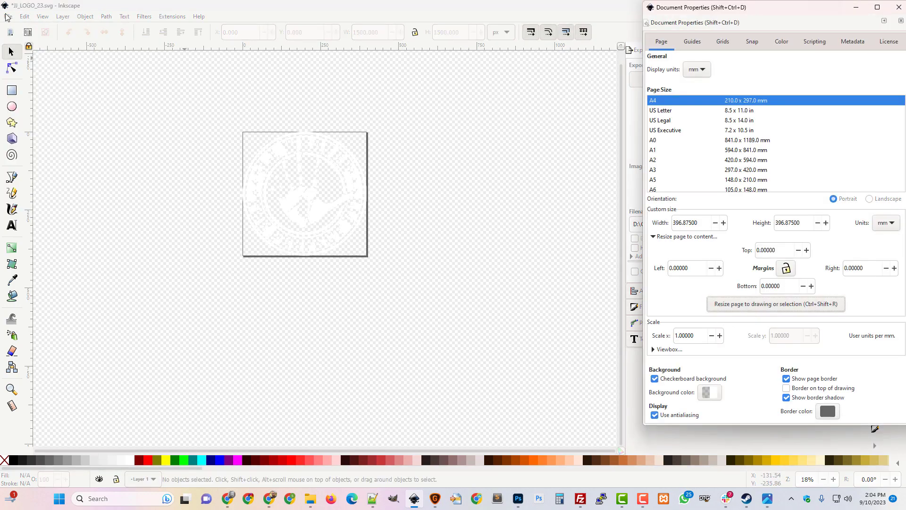
Step: Switch the custom page size units to px, close the document properties and save the document
{"action": "left_click", "coordinate": [884, 229]}
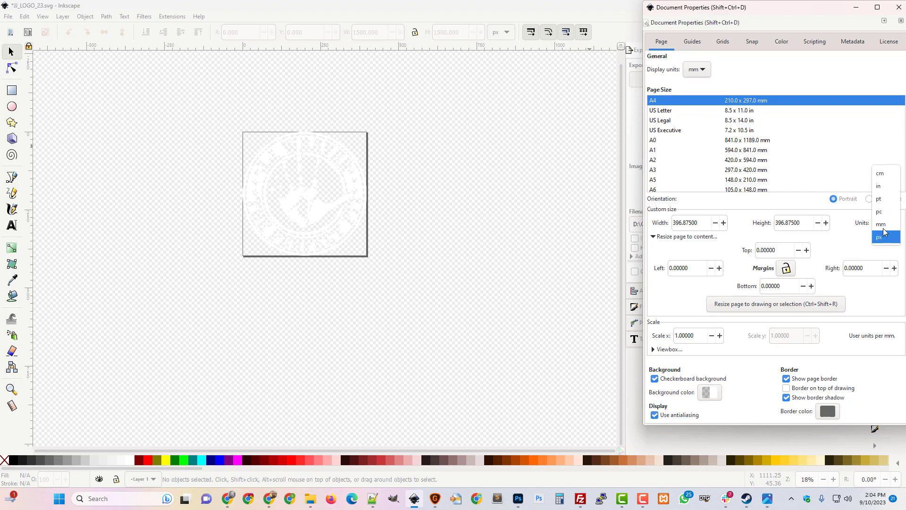
{"action": "left_click", "coordinate": [887, 238]}
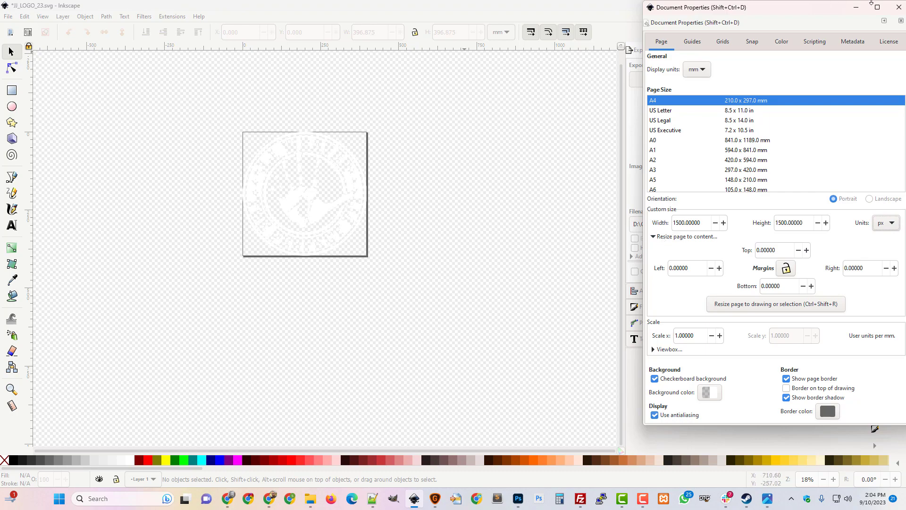
{"action": "left_click", "coordinate": [899, 11]}
{"action": "left_click", "coordinate": [8, 16]}
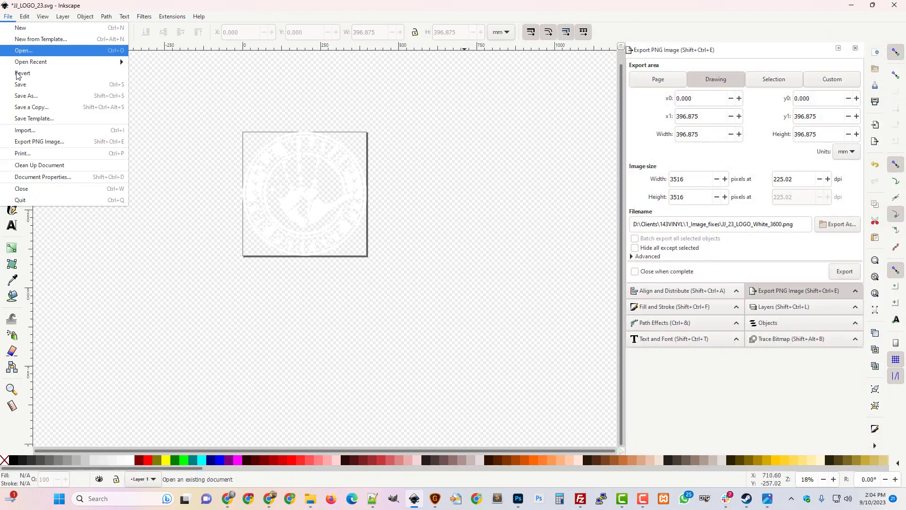
{"action": "left_click", "coordinate": [23, 86]}
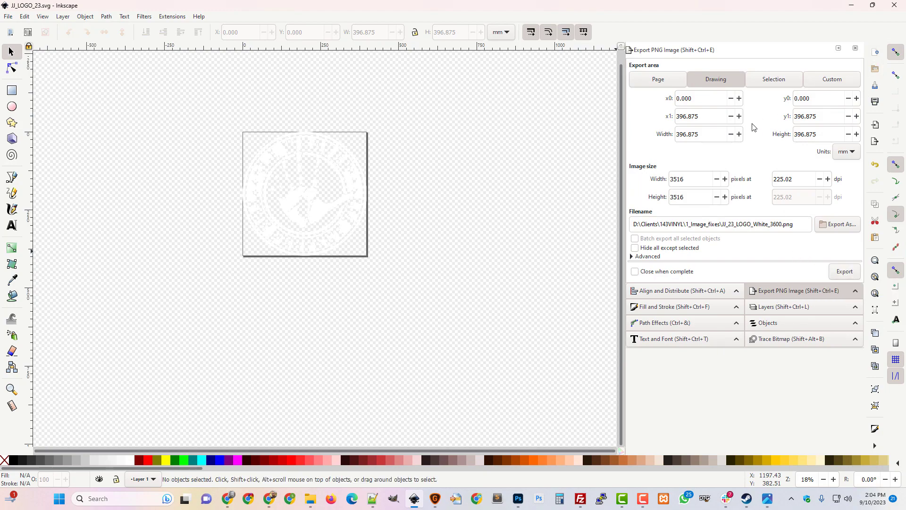
Step: Export the drawing as a PNG with an image width of 3600 pixels
{"action": "double_click", "coordinate": [693, 175]}
{"action": "type", "text": "3600"}
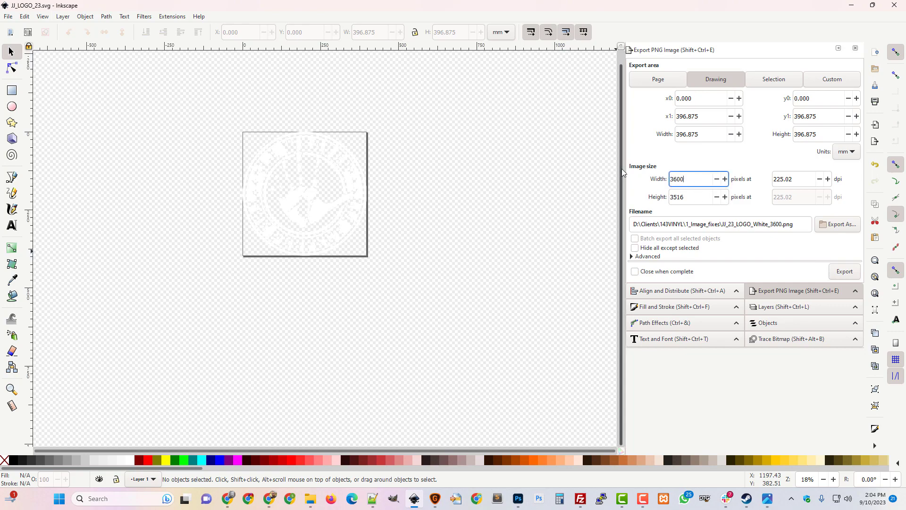
{"action": "key", "text": "Tab"}
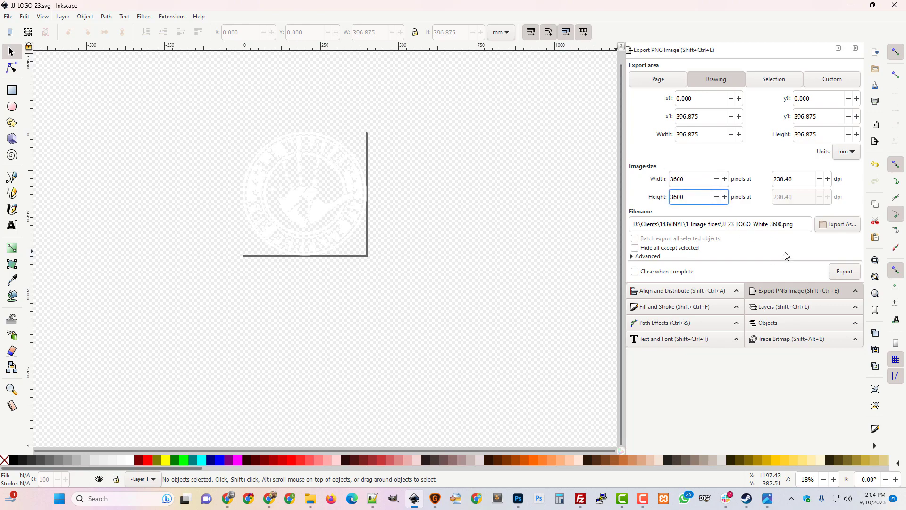
{"action": "left_click", "coordinate": [844, 272]}
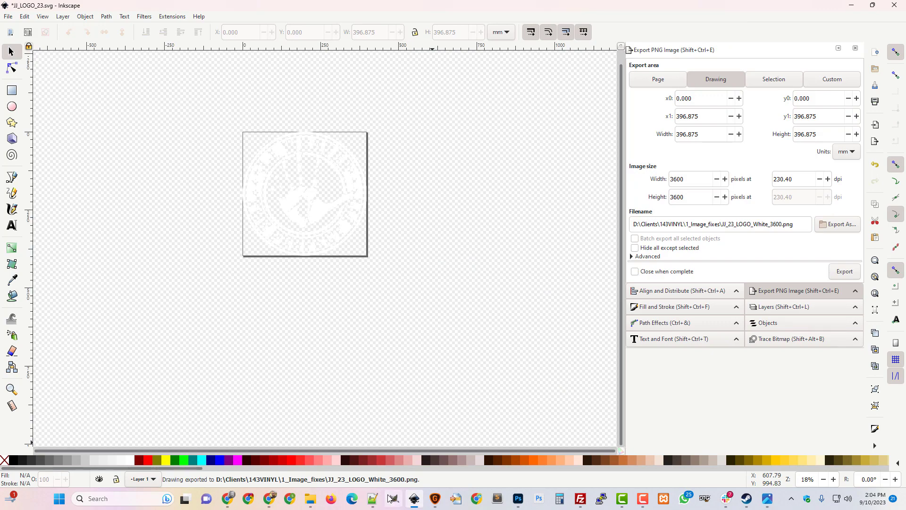
{"action": "left_click", "coordinate": [643, 498]}
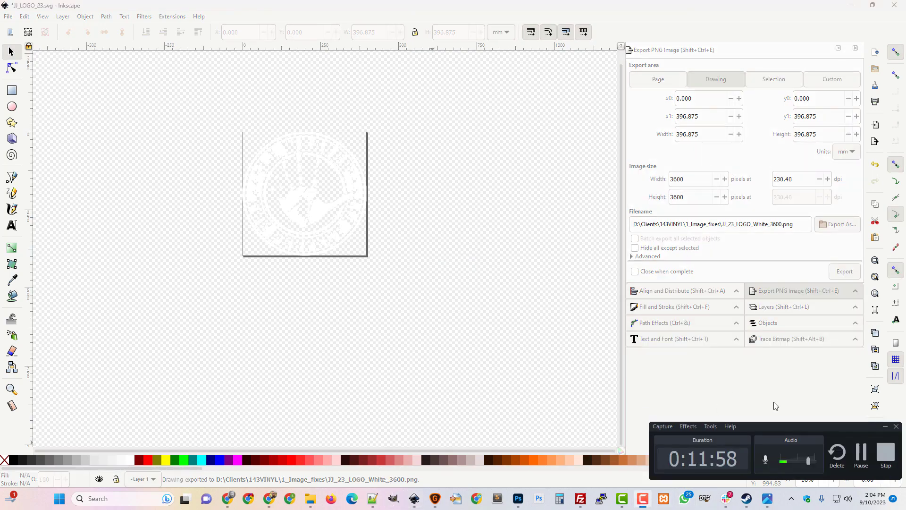